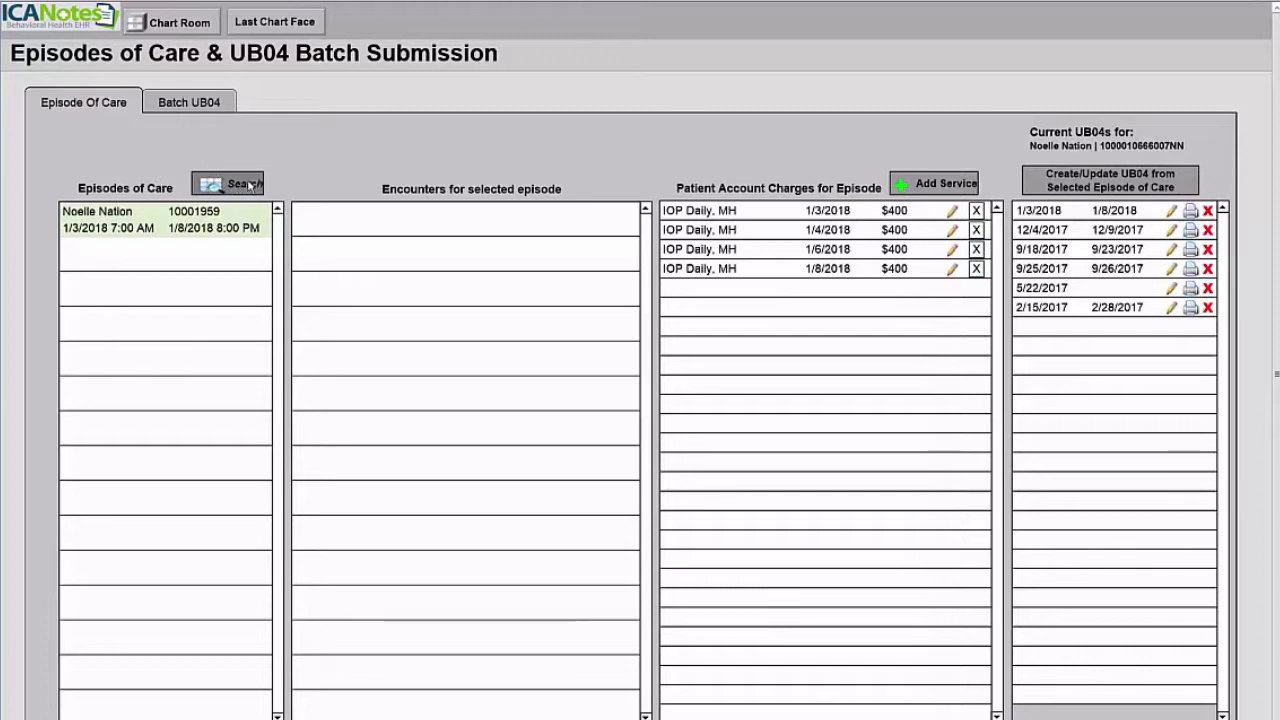
# Search episodes of care with start date 1/1/2018 and discharge date 1/8/2018, and select the matching patient's episode
pyautogui.click(249, 185)
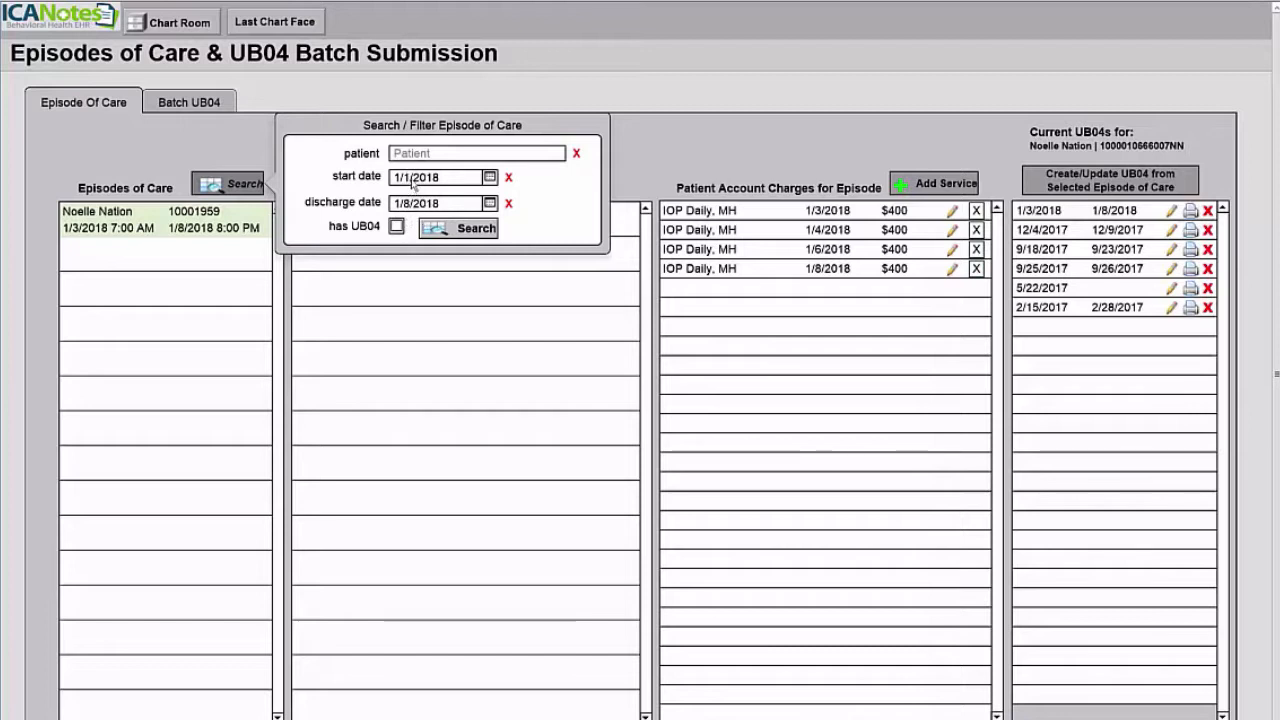
pyautogui.click(457, 228)
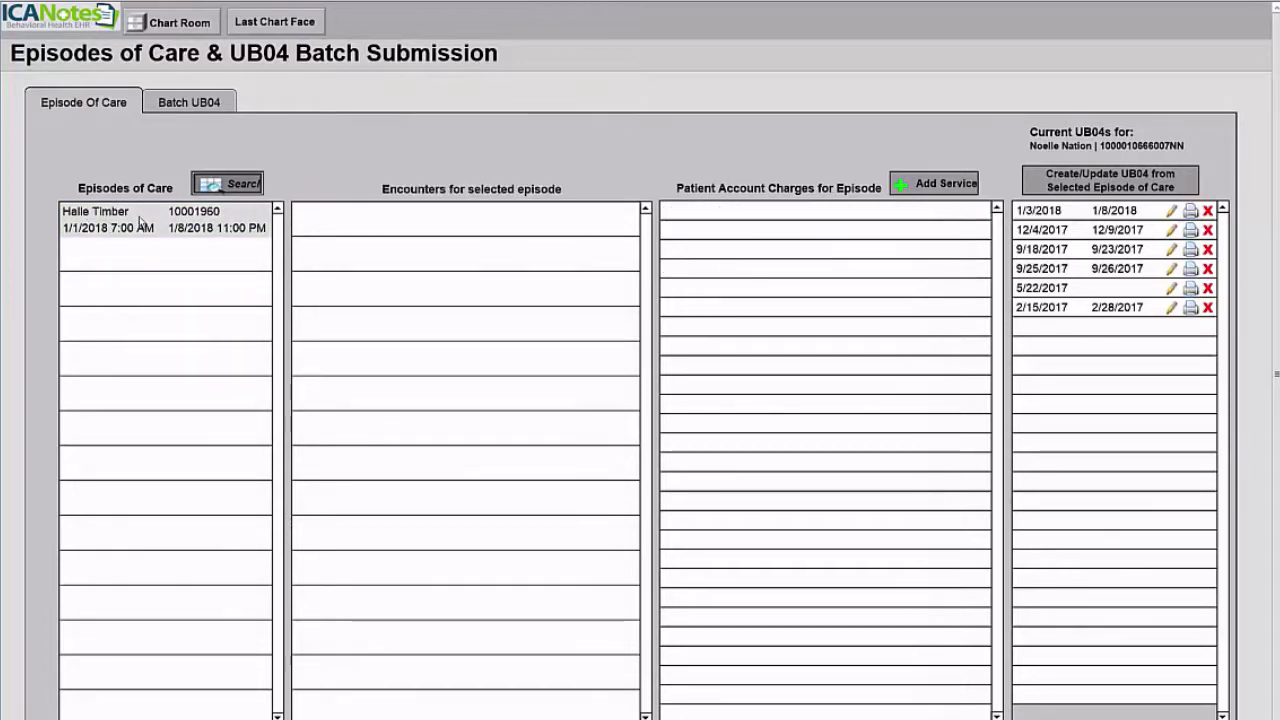
pyautogui.click(190, 222)
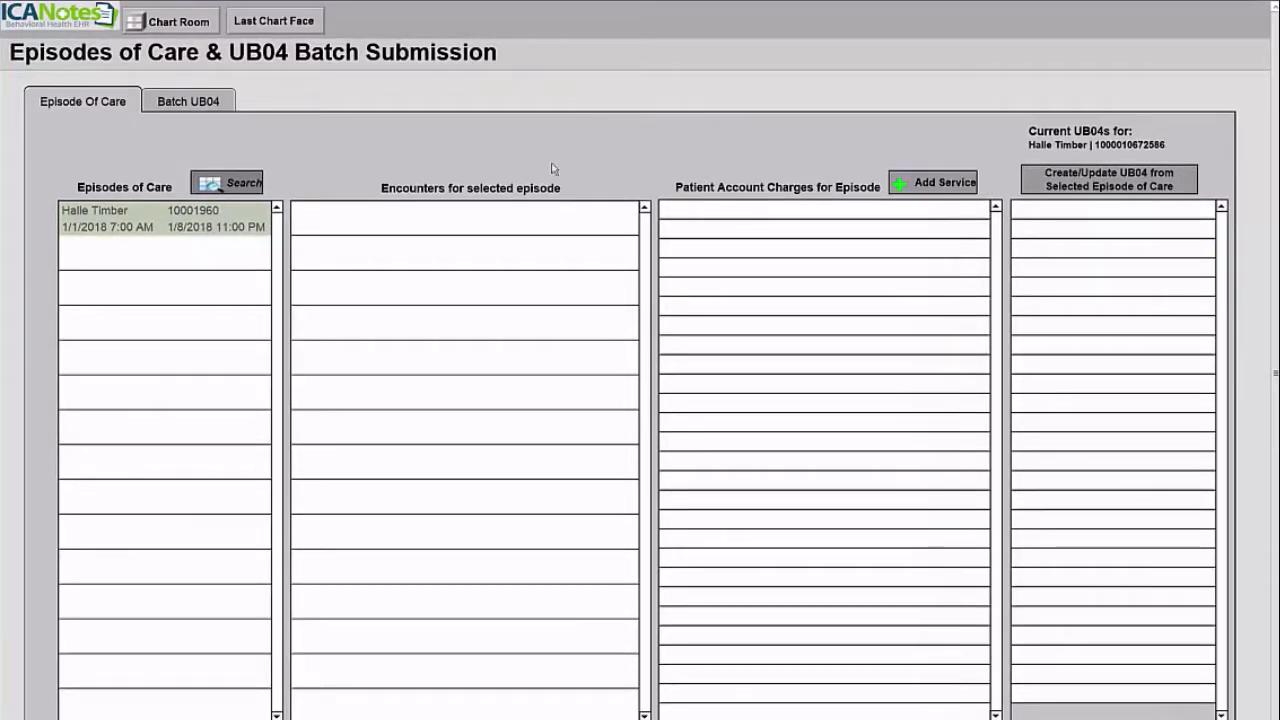
# Create the UB04 from the selected episode of care and open the 1/1/2018 to 1/8/2018 form for editing
pyautogui.click(1140, 180)
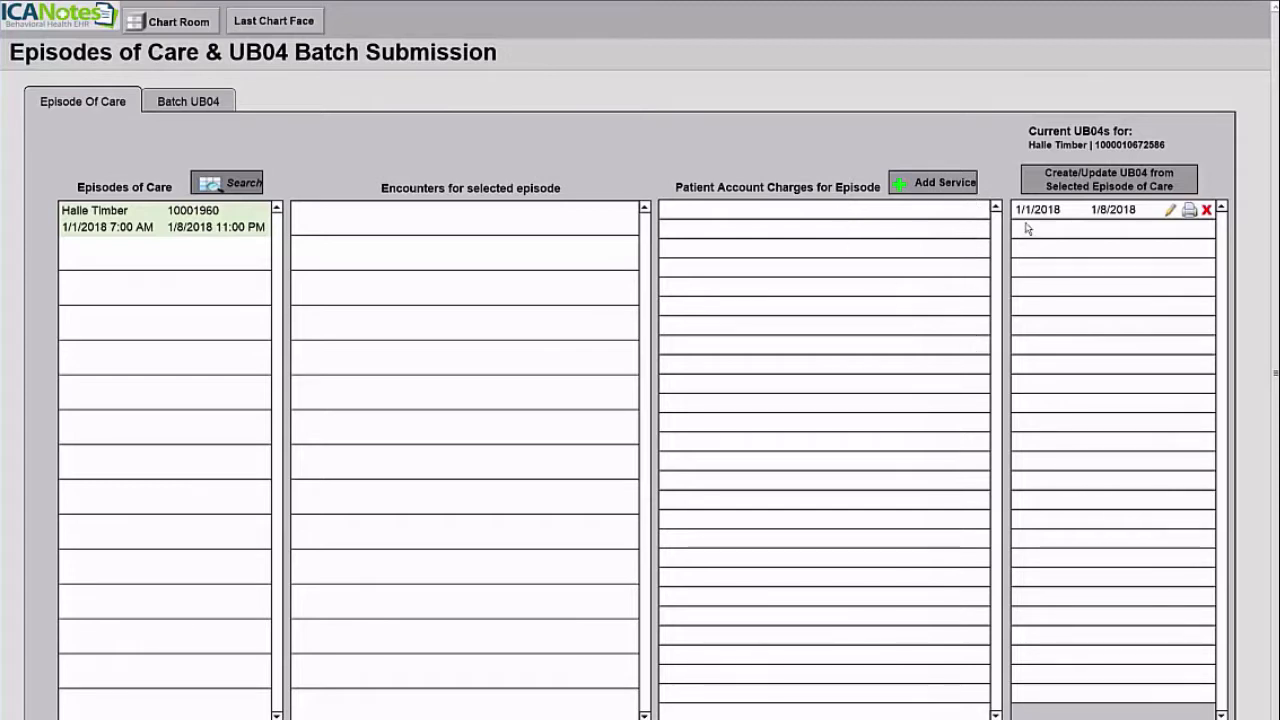
pyautogui.click(1171, 212)
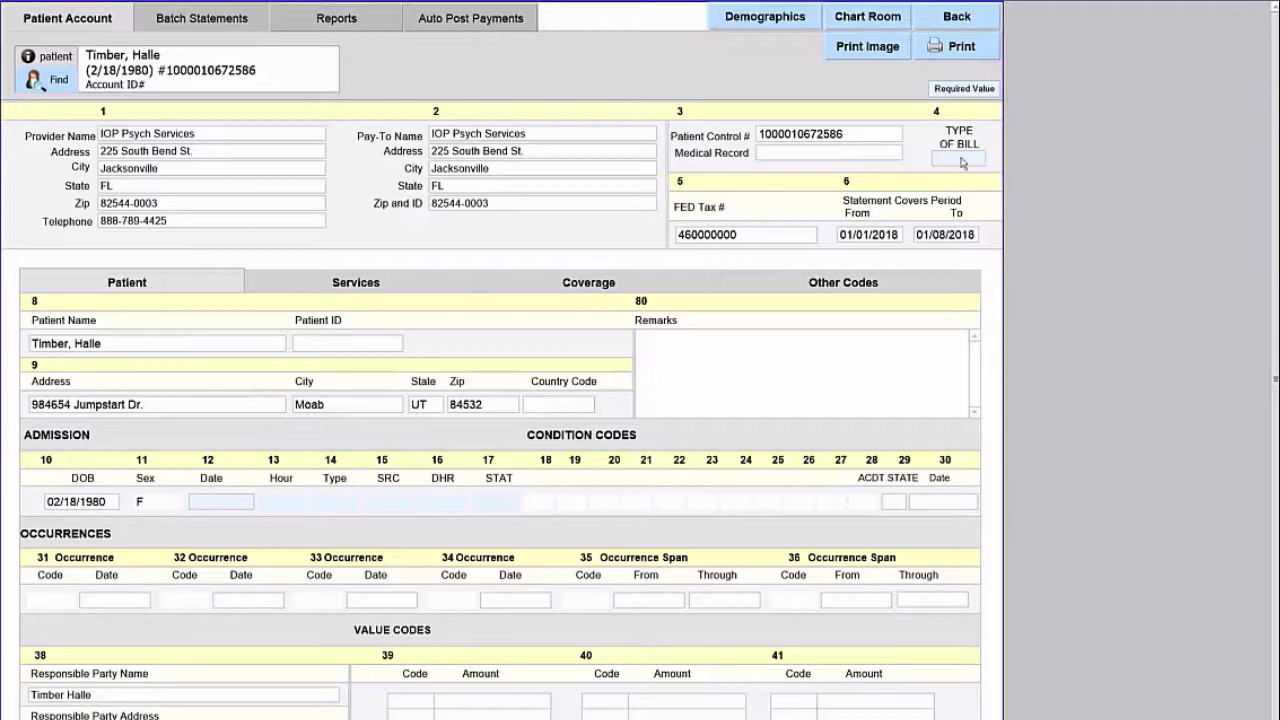
# Set the type of bill to 0732, the admission date to 01/01/2018 and the admission hour to 07
pyautogui.moveTo(963, 162)
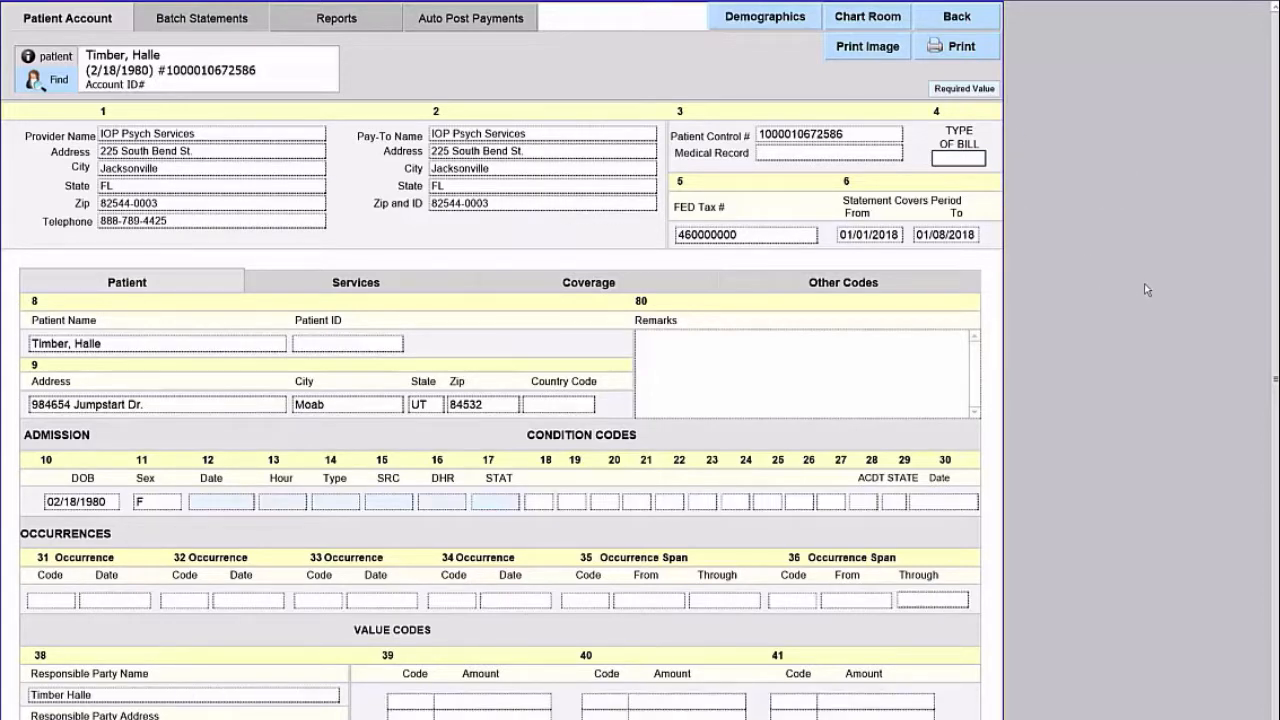
pyautogui.write('0732')
pyautogui.click(1145, 284)
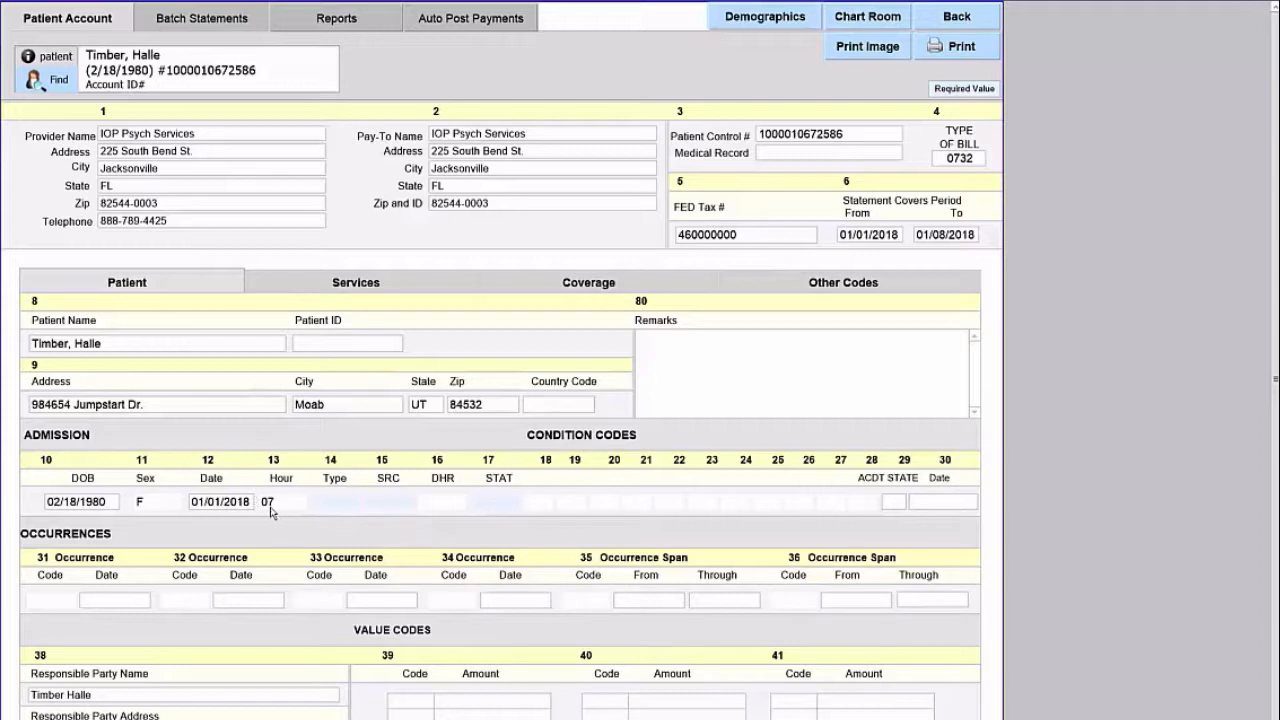
# Set admission type to 9 - Information not available, source to 2 - Clinic Referral and status to 30 - Still patient
pyautogui.click(337, 503)
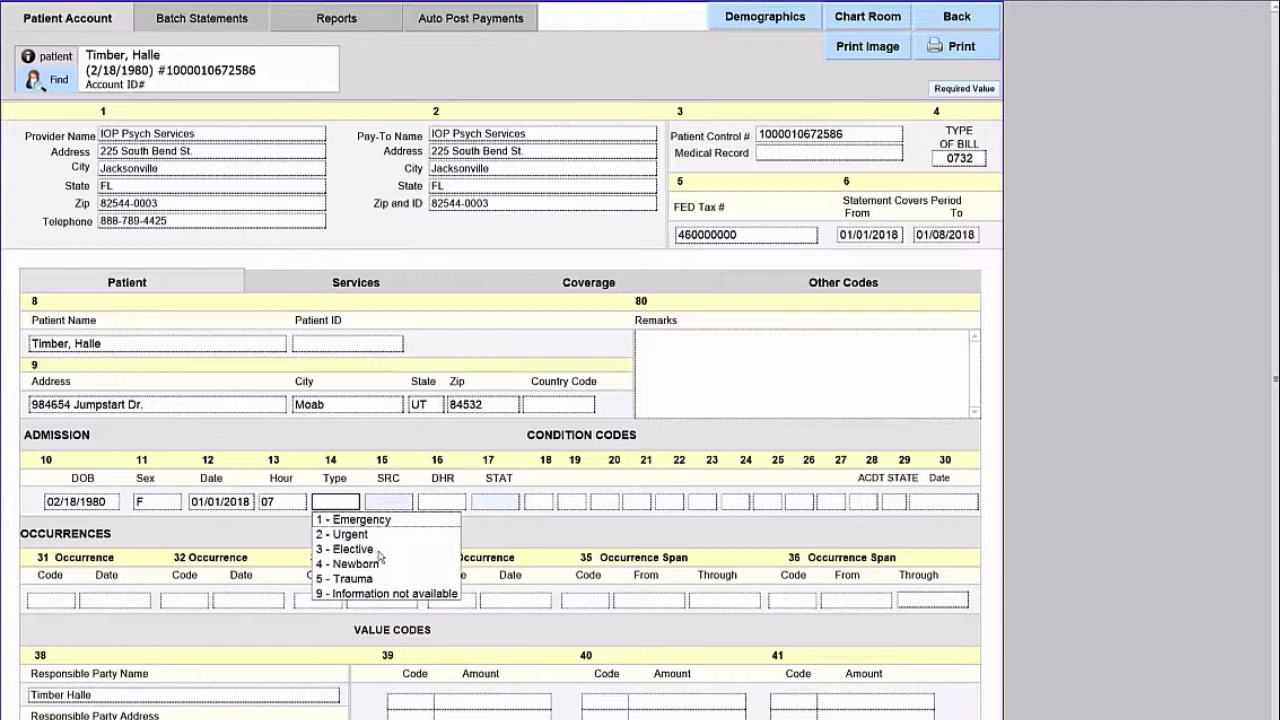
pyautogui.click(339, 595)
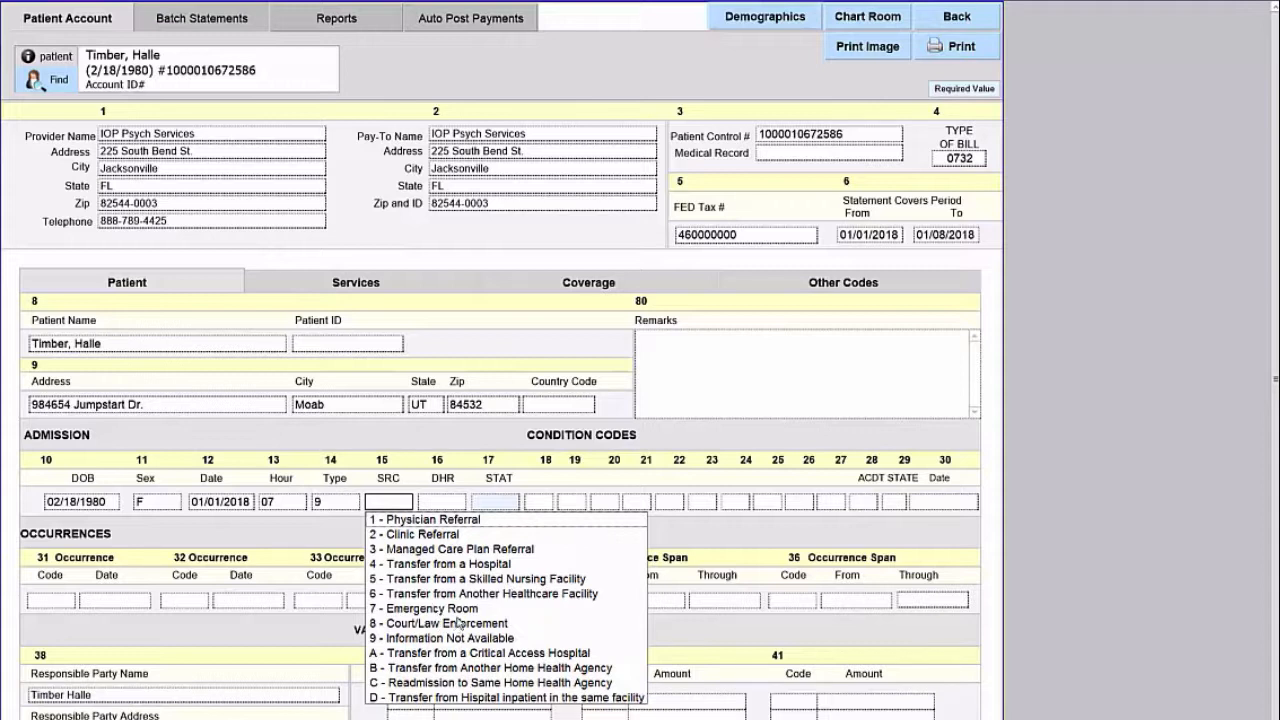
pyautogui.click(440, 535)
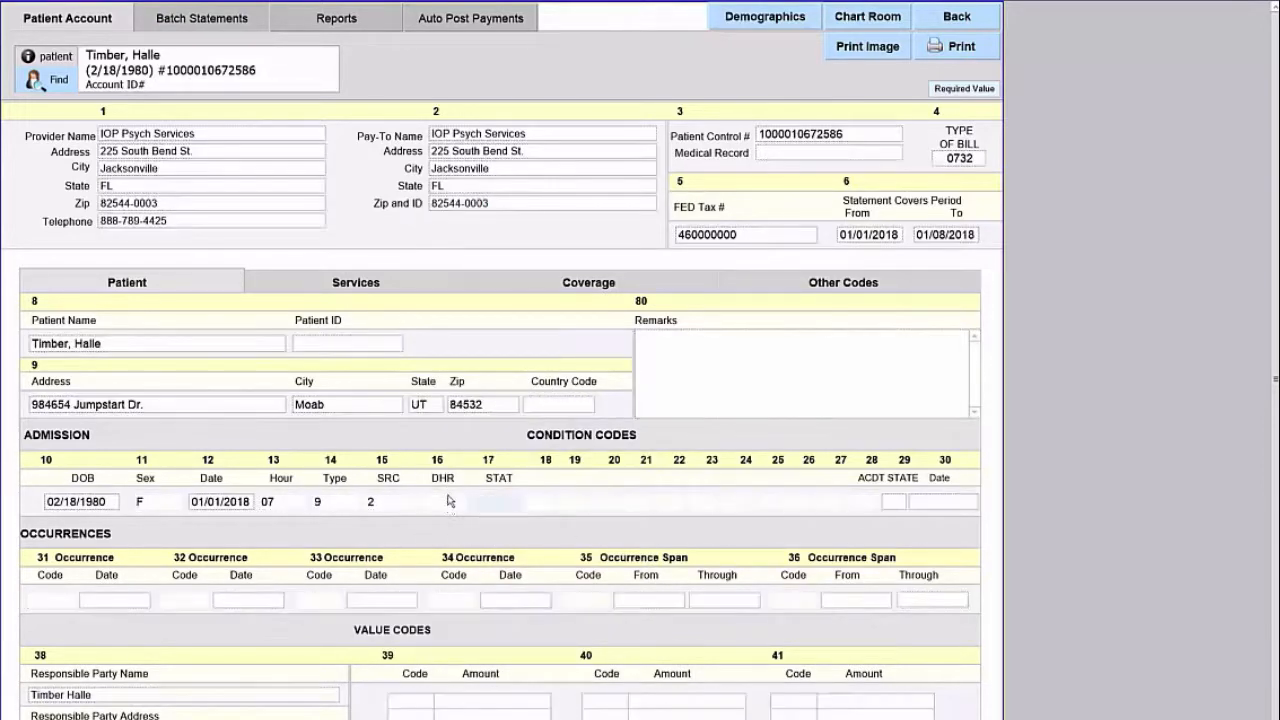
pyautogui.click(500, 502)
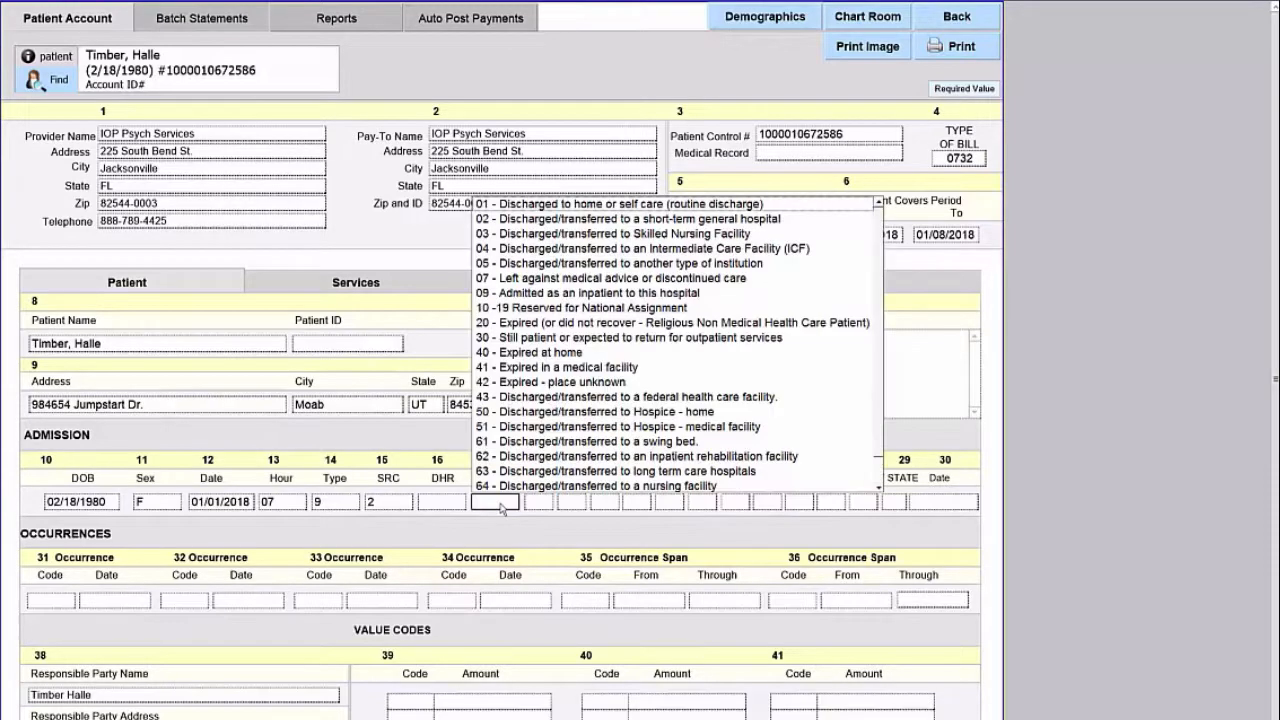
pyautogui.click(533, 338)
pyautogui.click(490, 570)
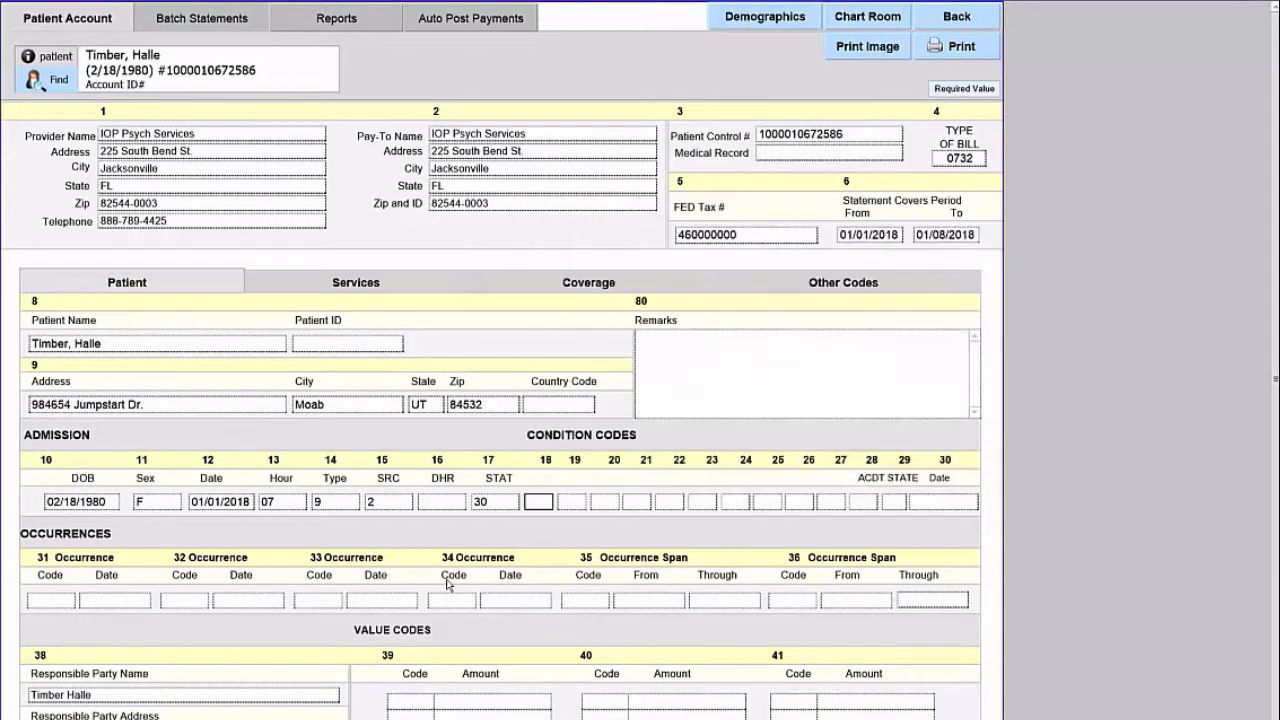
# Start a new service charge on the UB04 with revenue code 0905 IOP Daily, MH and the site IOP Setting
pyautogui.moveTo(1275, 342); pyautogui.dragTo(1275, 417)
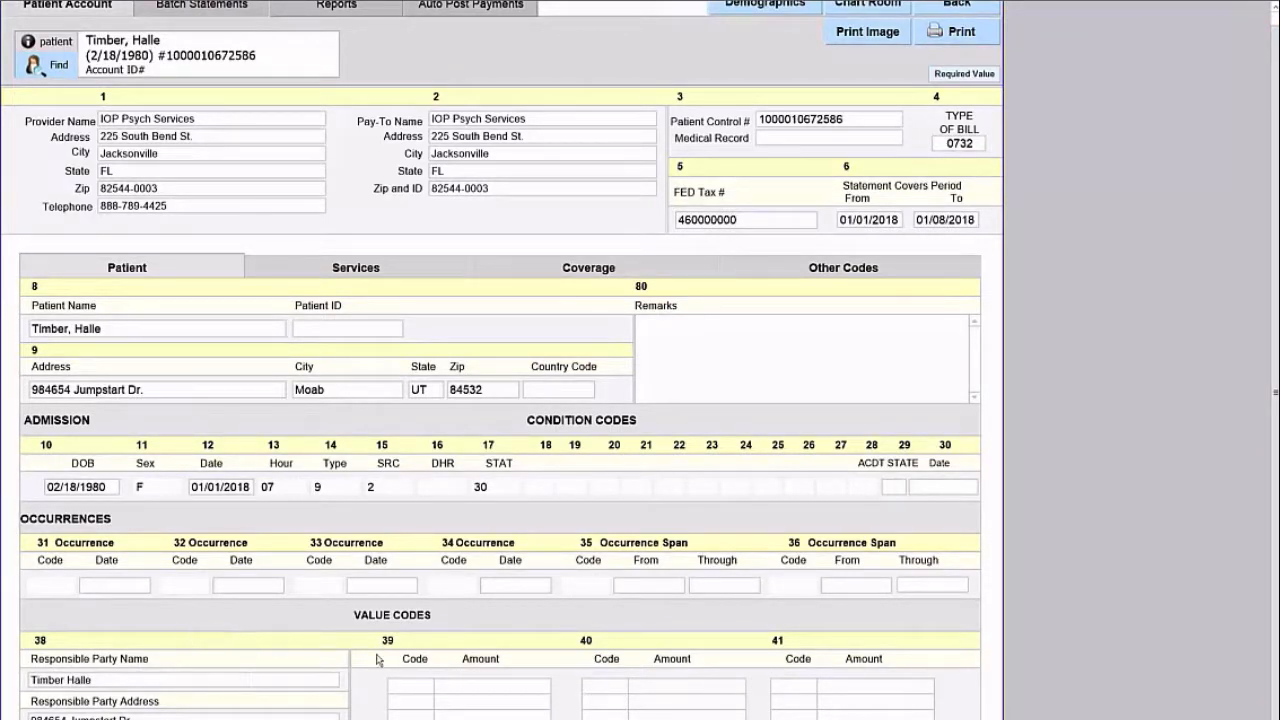
pyautogui.click(426, 266)
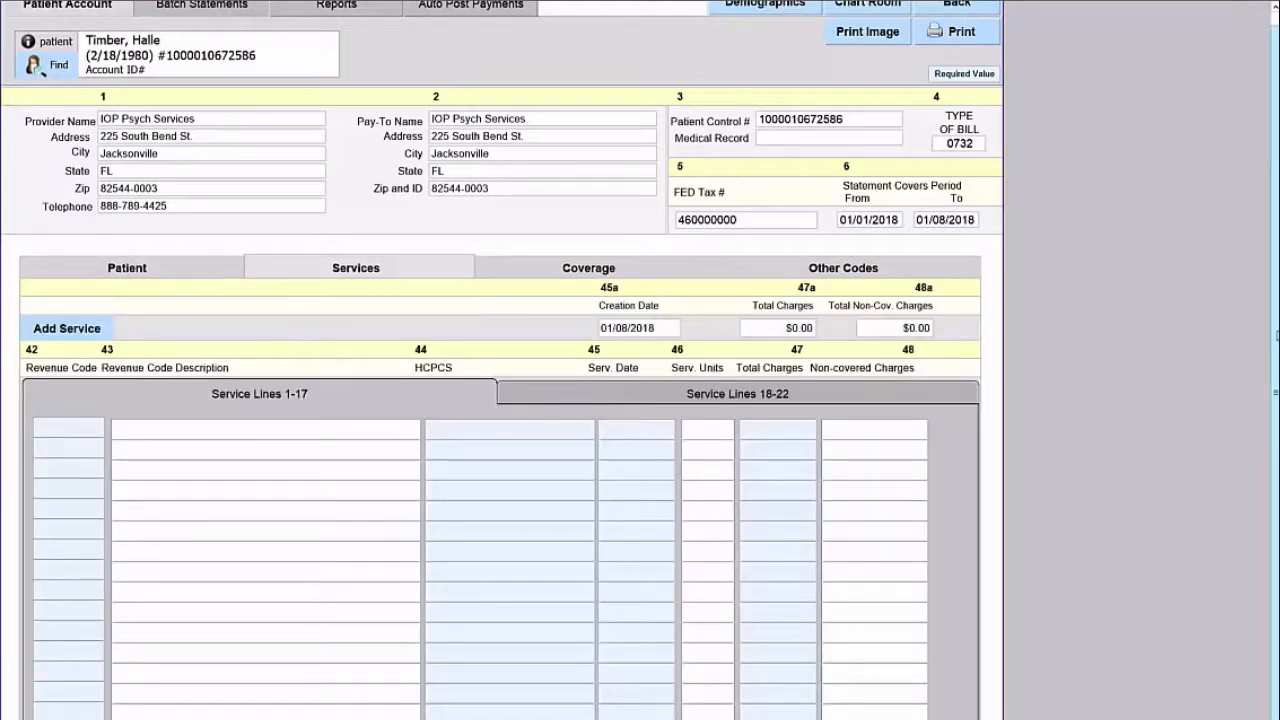
pyautogui.scroll(1, 1270, 353)
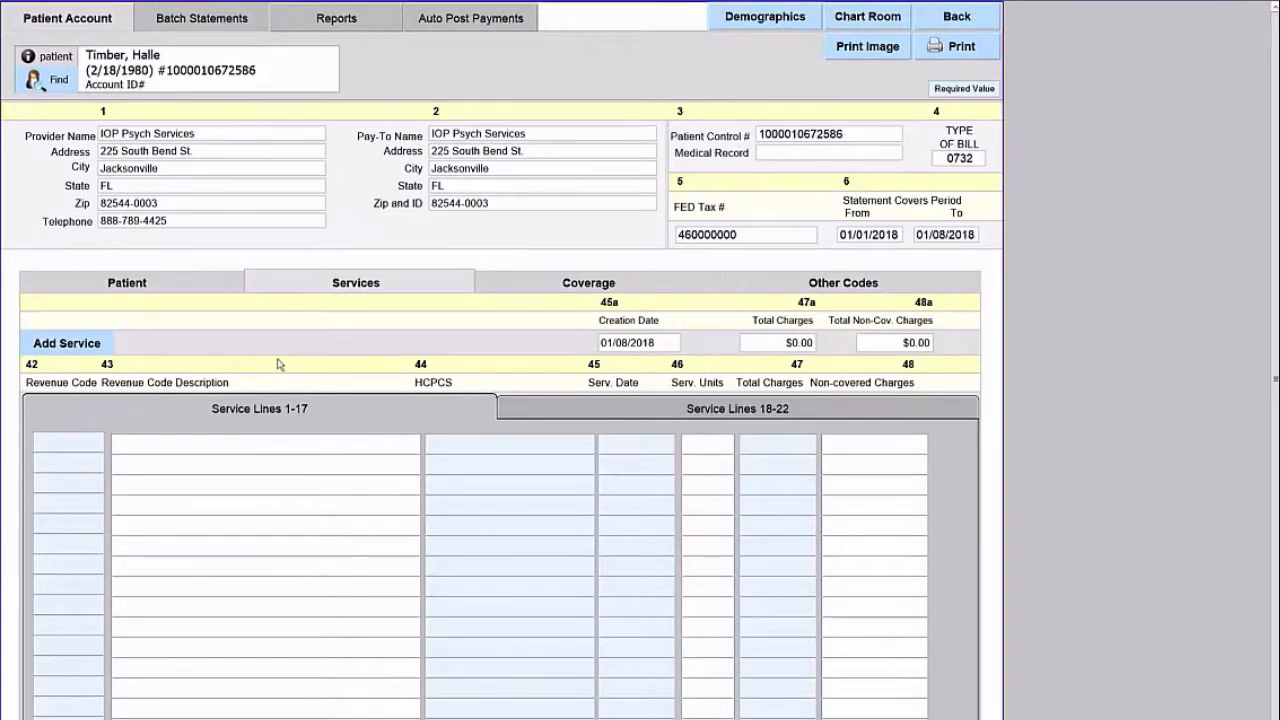
pyautogui.click(63, 345)
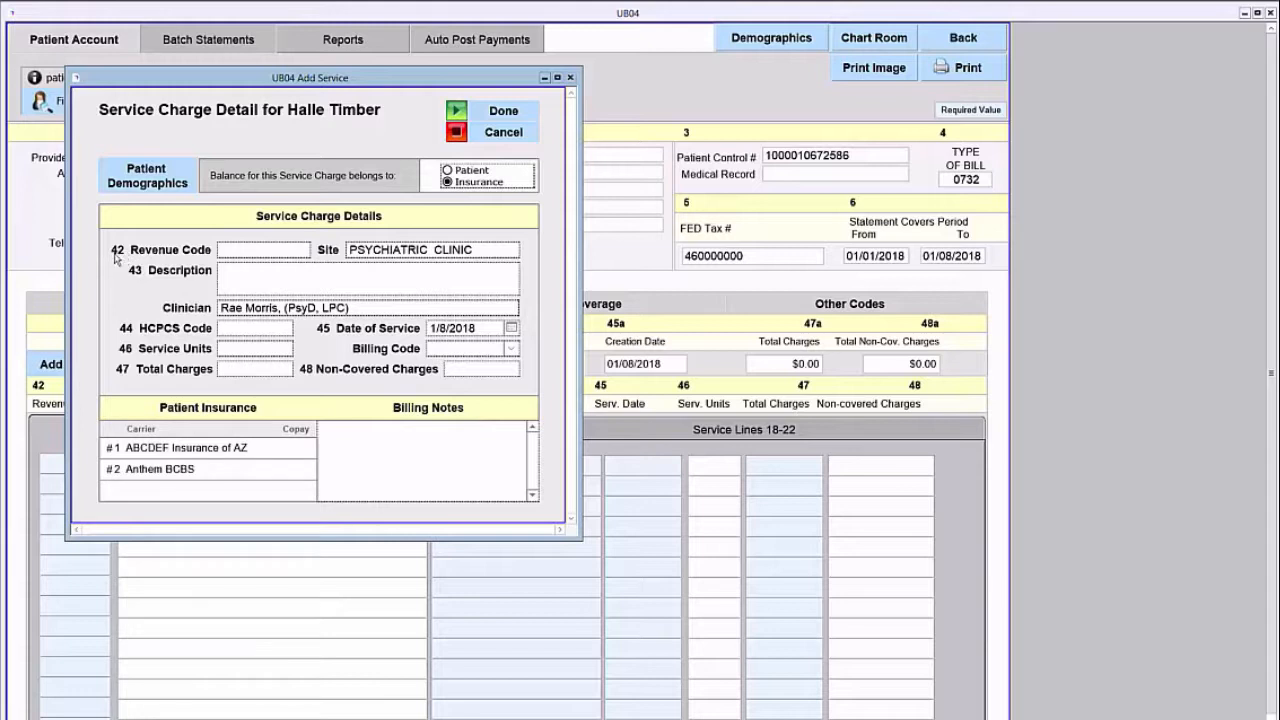
pyautogui.click(261, 250)
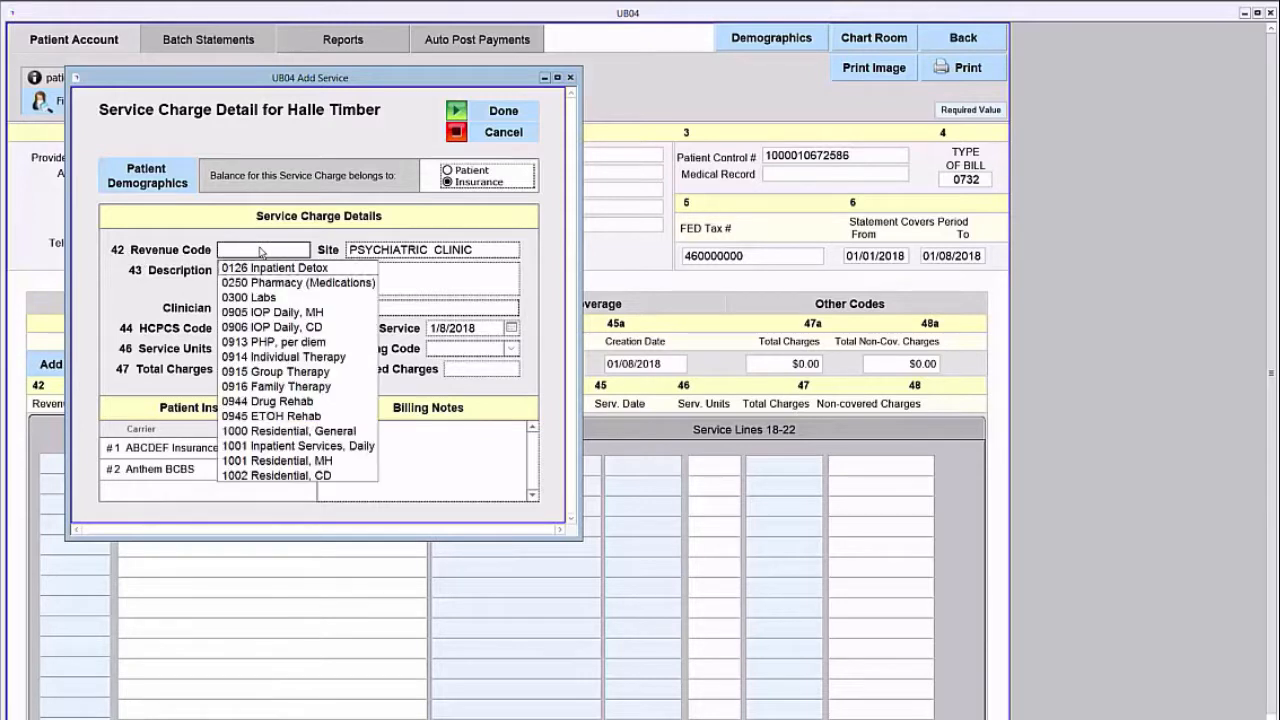
pyautogui.click(271, 313)
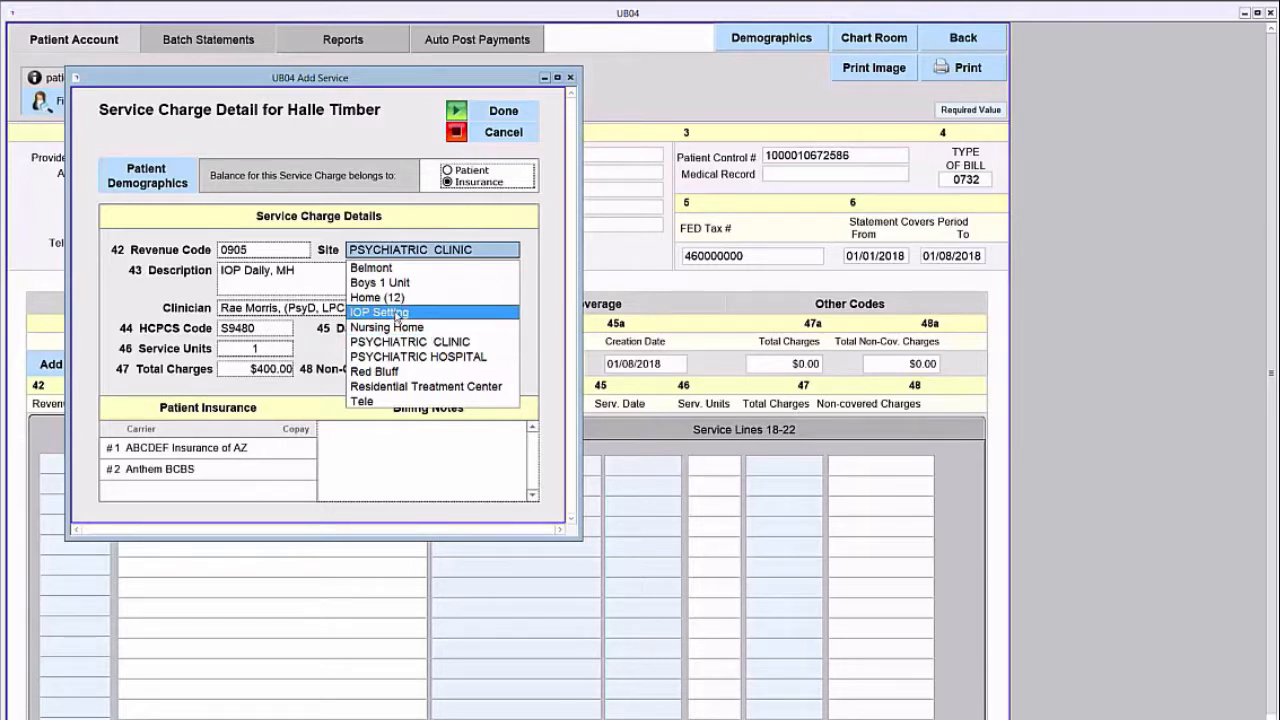
pyautogui.click(392, 313)
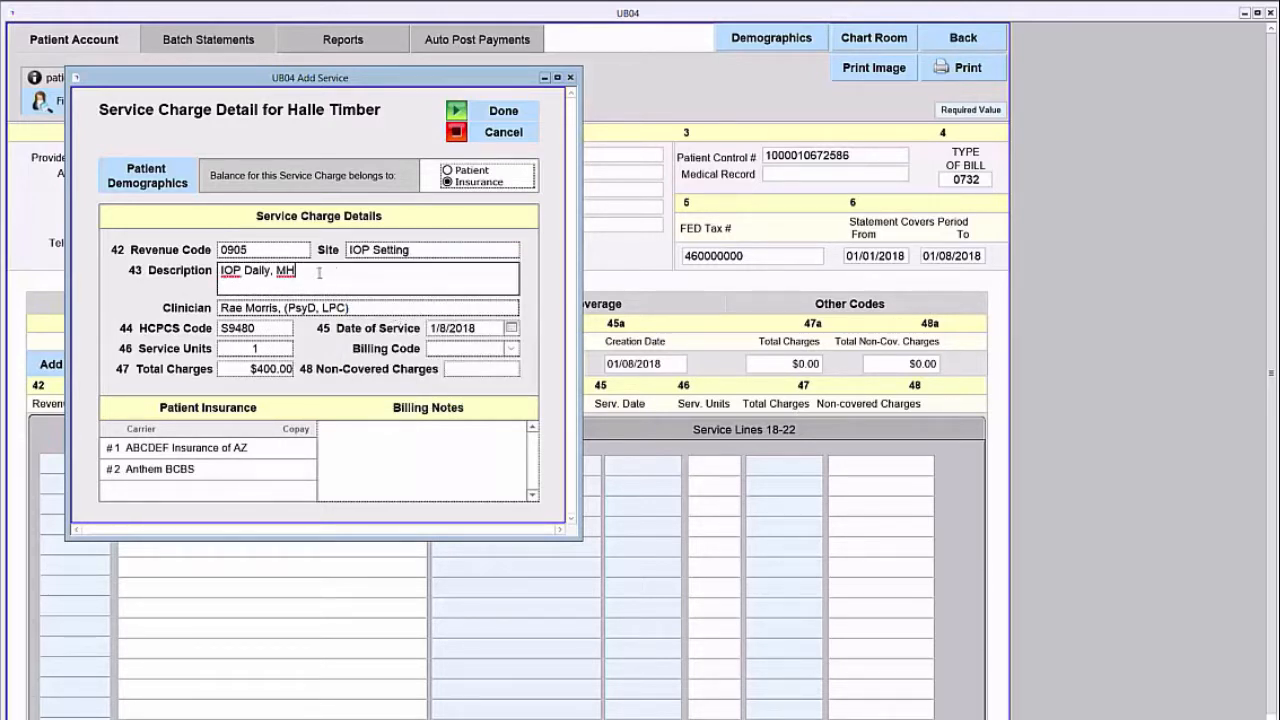
# Review the service charge's description and service units, and look through the available HCPCS codes
pyautogui.moveTo(319, 272); pyautogui.dragTo(198, 274)
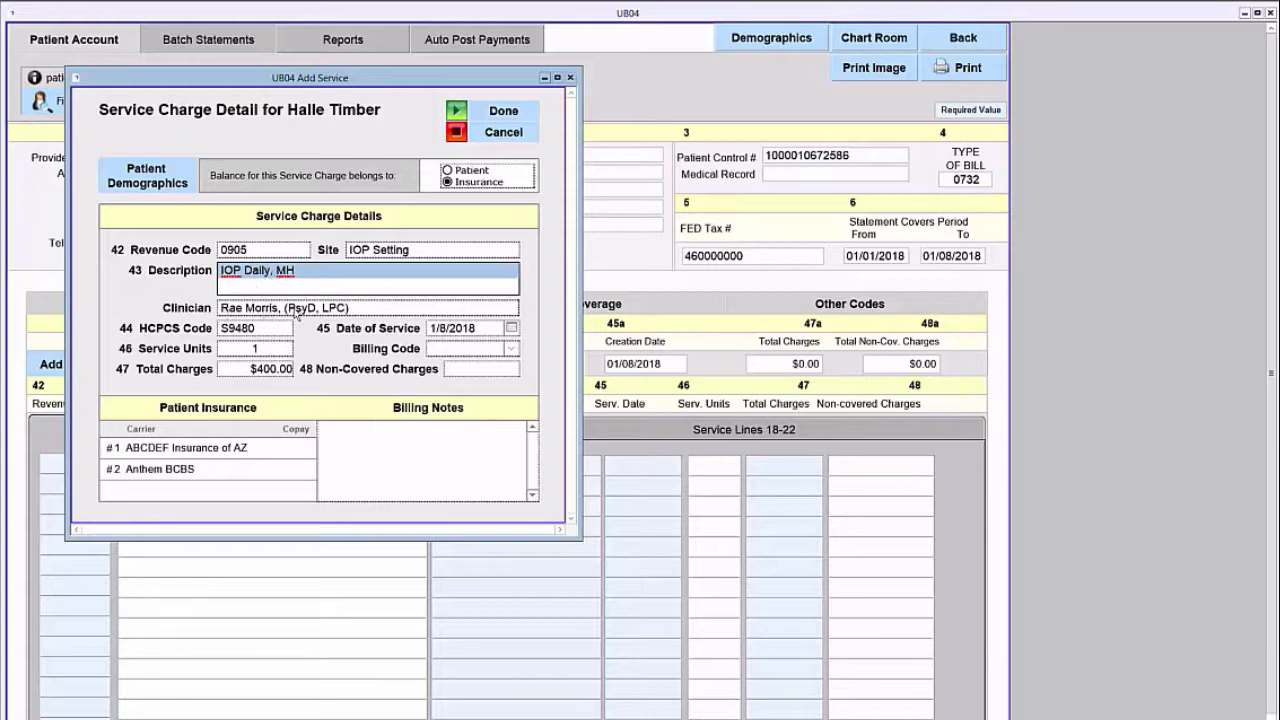
pyautogui.click(262, 333)
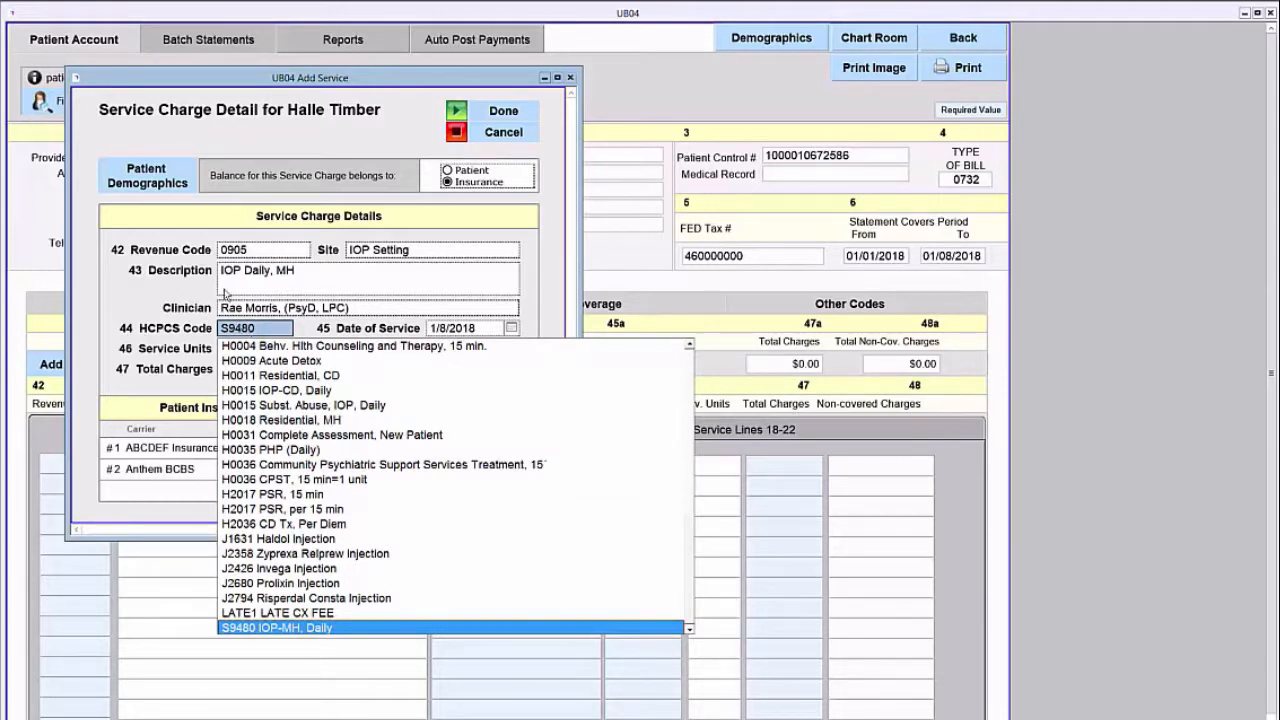
pyautogui.scroll(2, 281, 573)
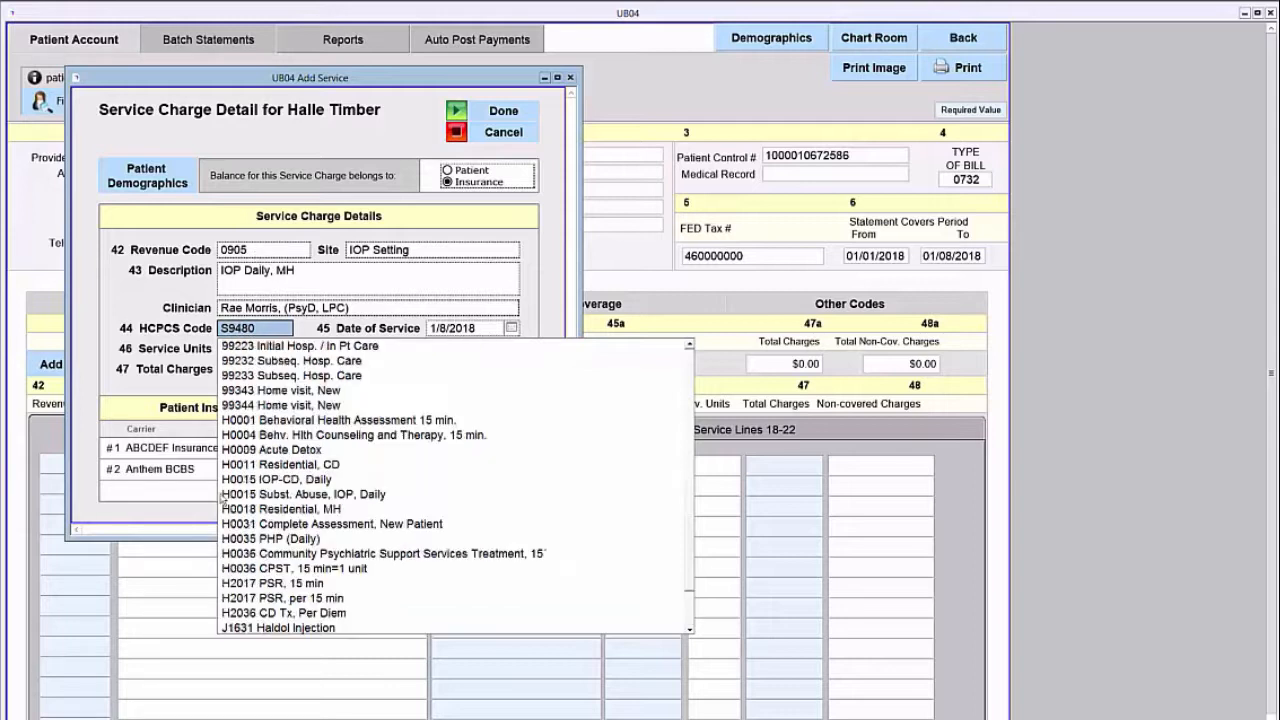
pyautogui.click(147, 296)
pyautogui.click(262, 349)
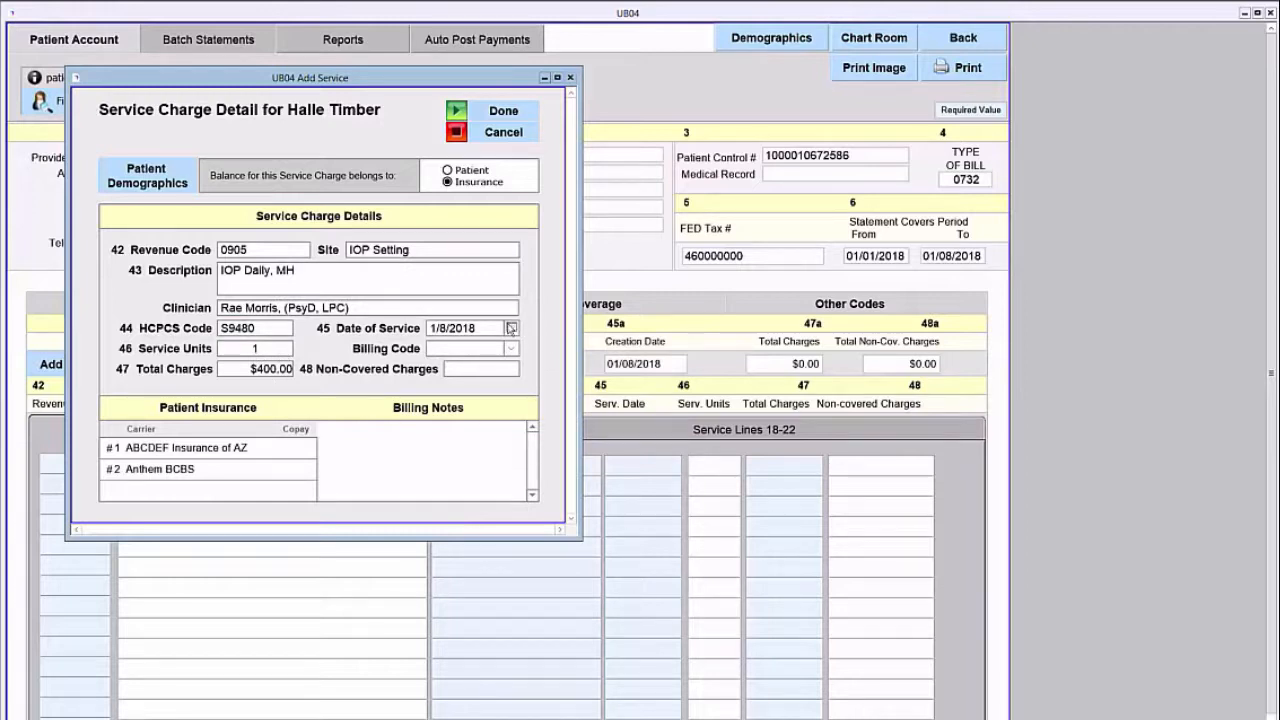
# Set the service charge's date of service to 1/2/2018 and save the service line
pyautogui.click(511, 328)
pyautogui.click(459, 380)
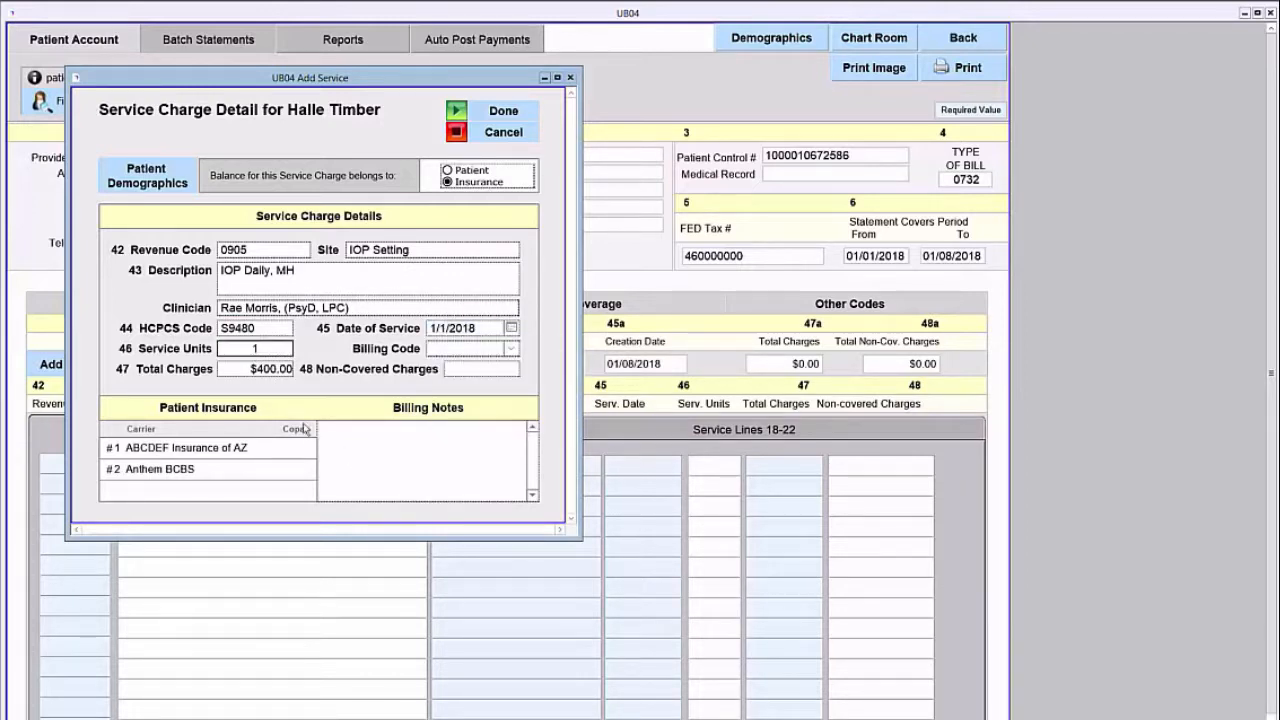
pyautogui.click(511, 328)
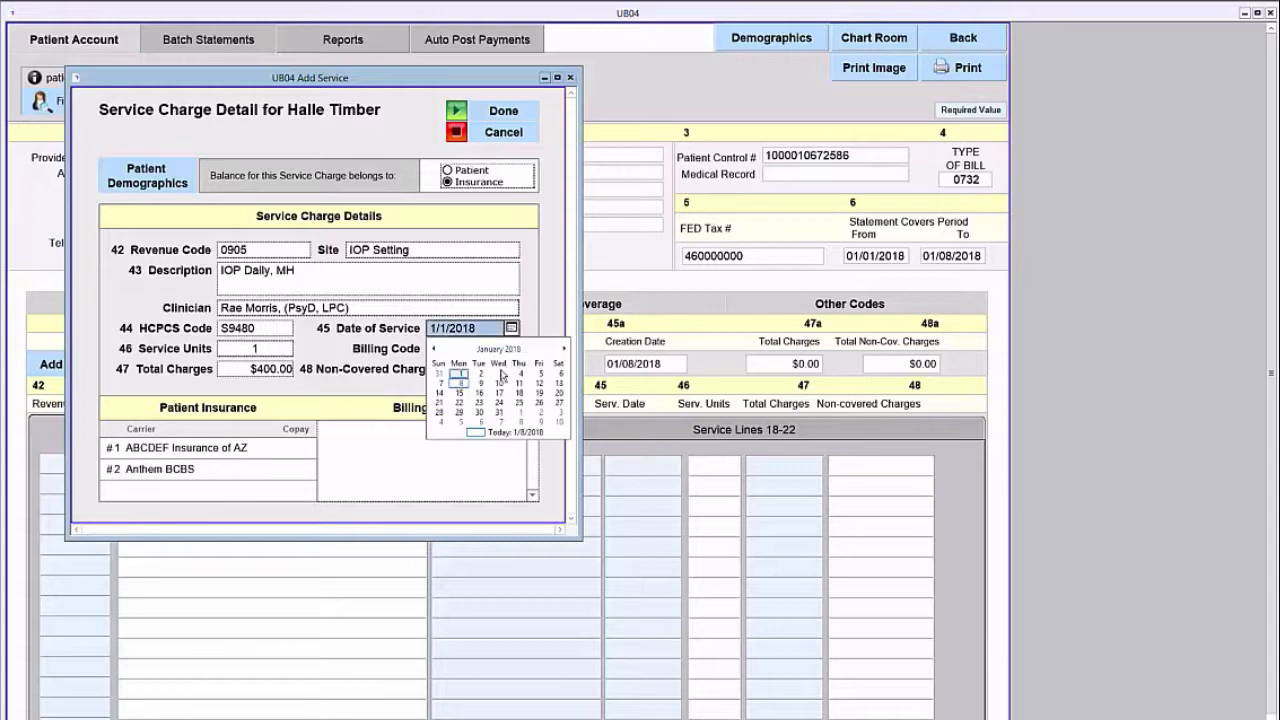
pyautogui.click(480, 373)
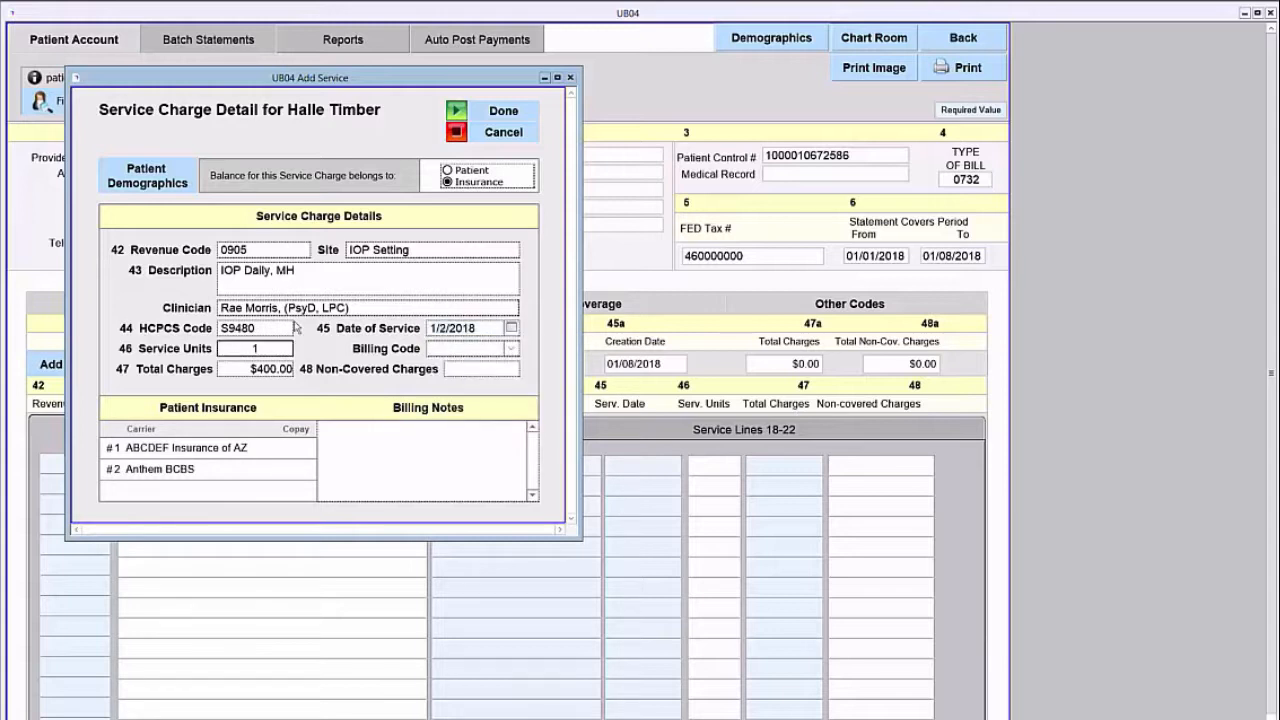
pyautogui.click(505, 110)
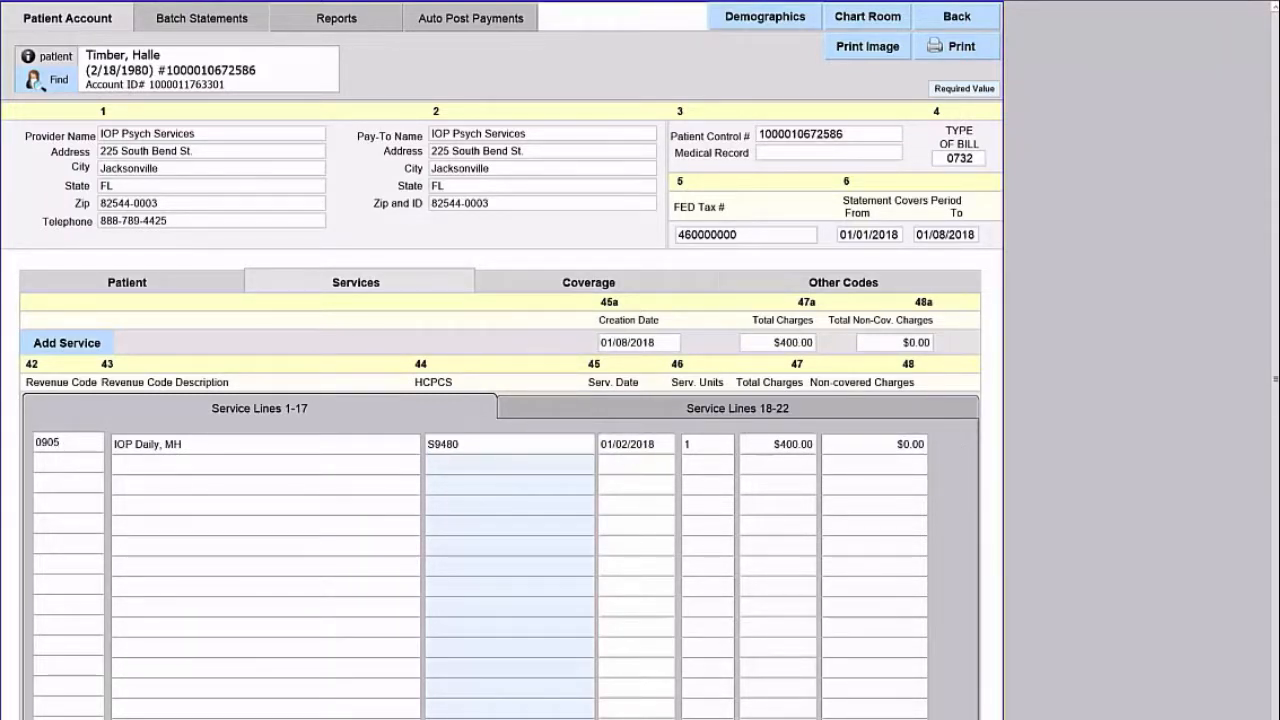
# Add a second service line with revenue code 0905 IOP Daily, MH and date of service 1/3/2018
pyautogui.click(67, 344)
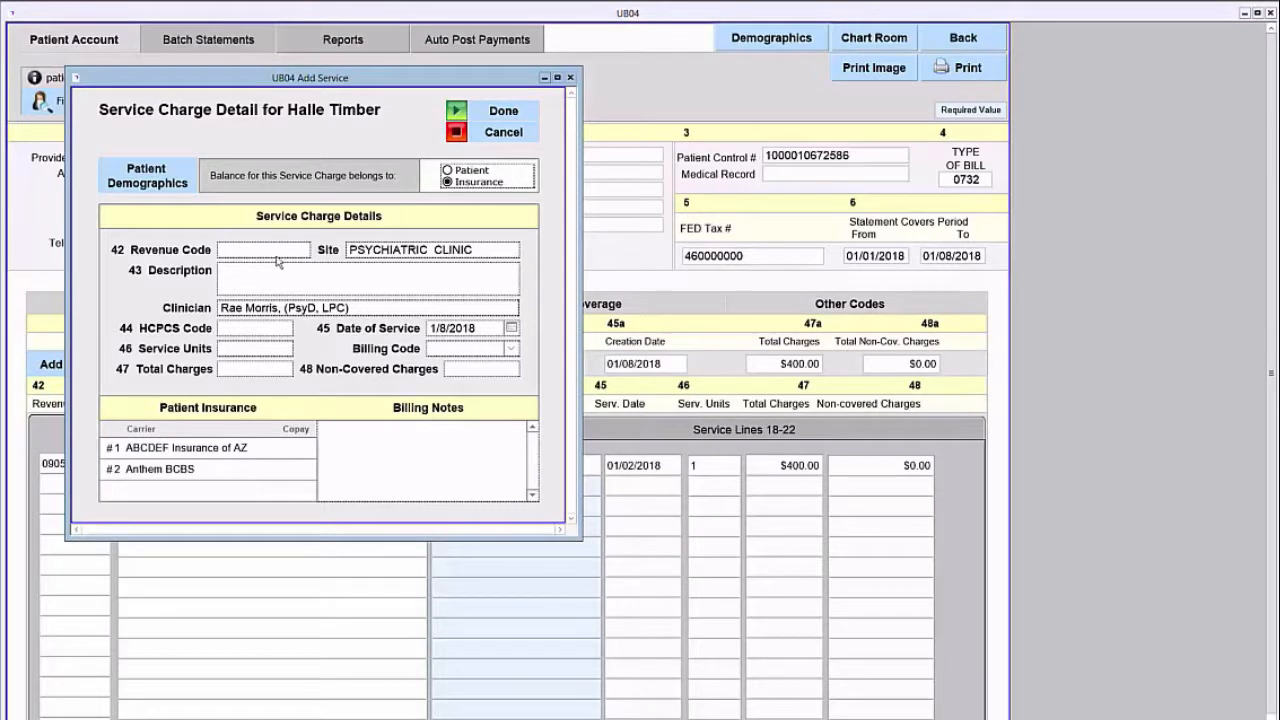
pyautogui.click(280, 250)
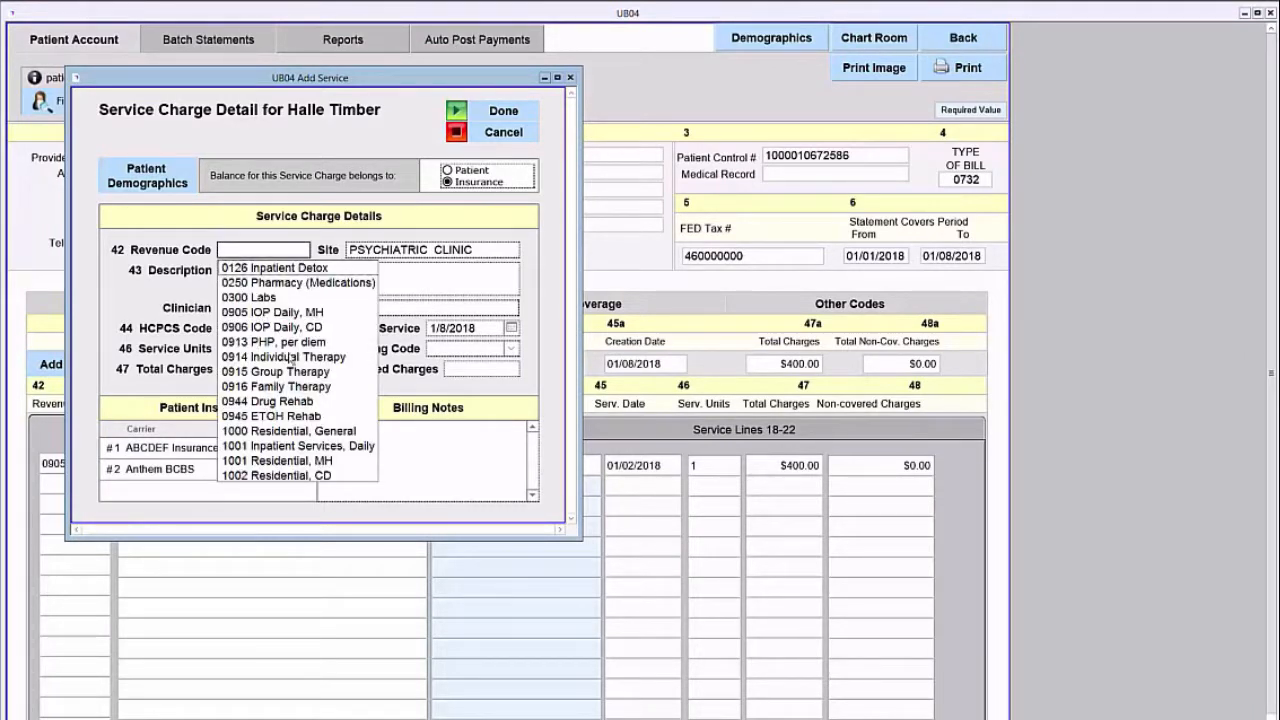
pyautogui.click(270, 312)
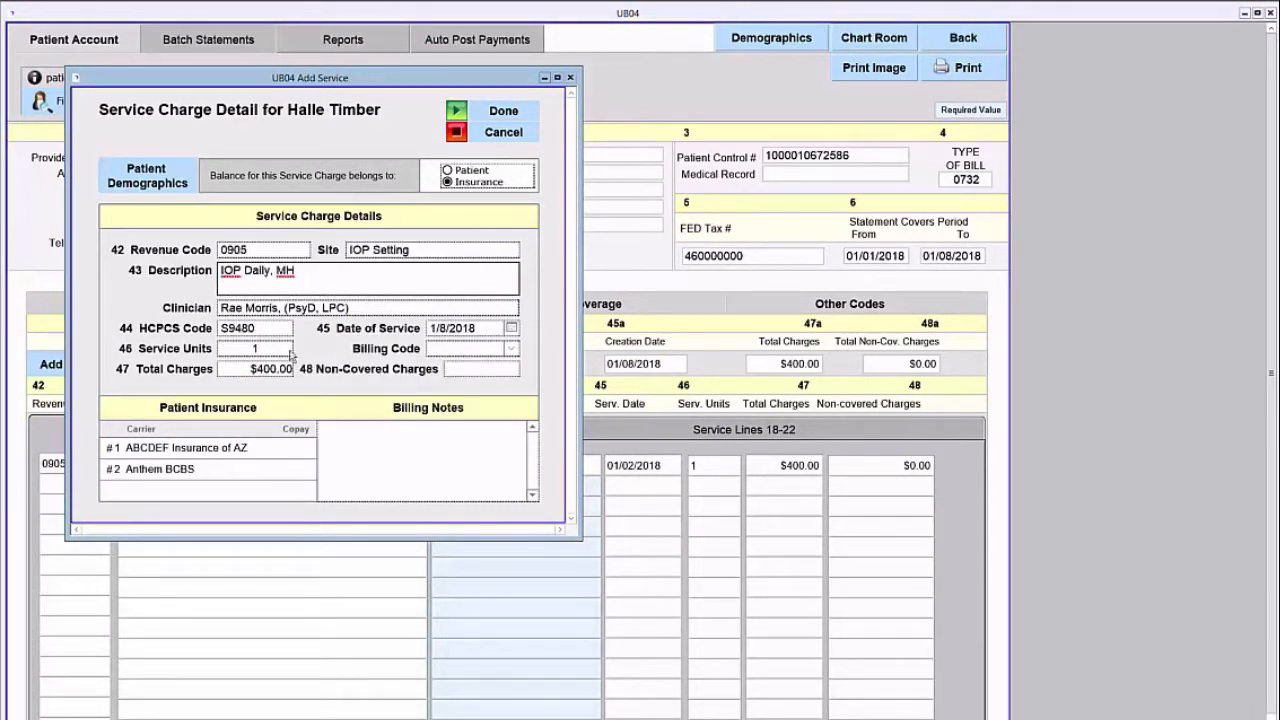
pyautogui.click(511, 328)
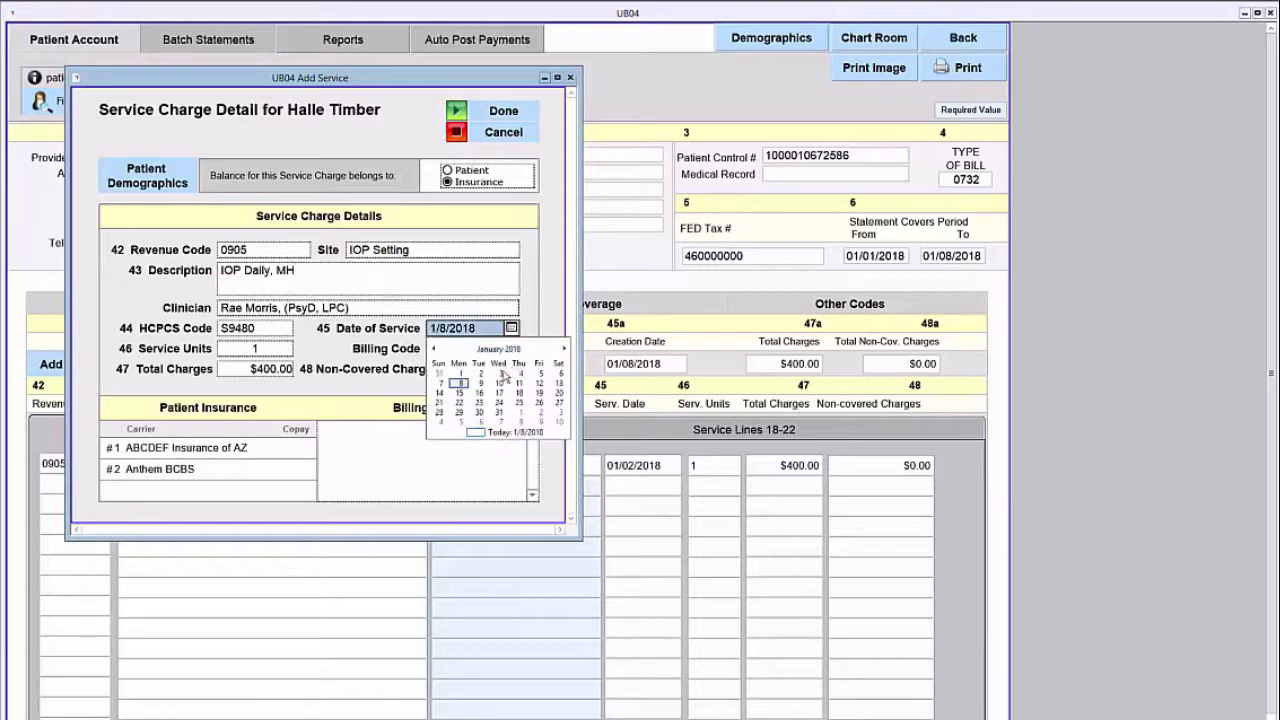
pyautogui.click(500, 373)
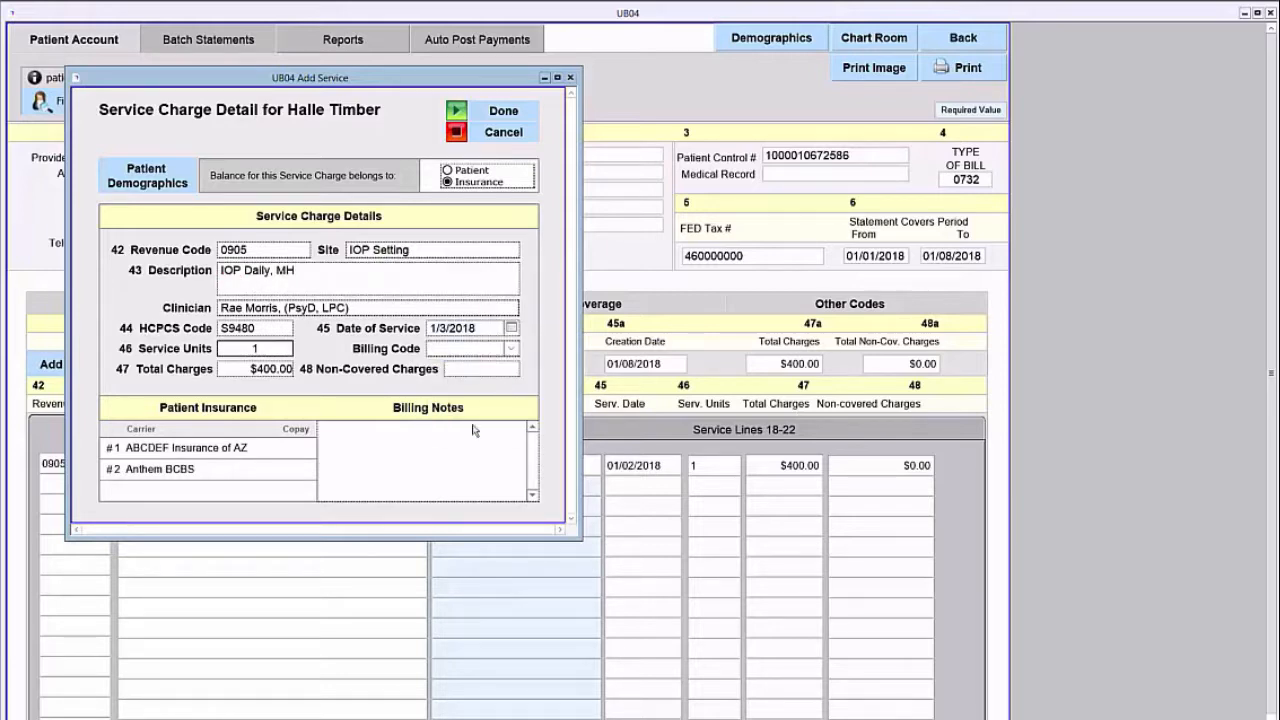
pyautogui.click(505, 110)
# Add further 0905 IOP Daily, MH service lines dated 01/05/2018, 01/06/2018 and 01/08/2018
pyautogui.click(79, 343)
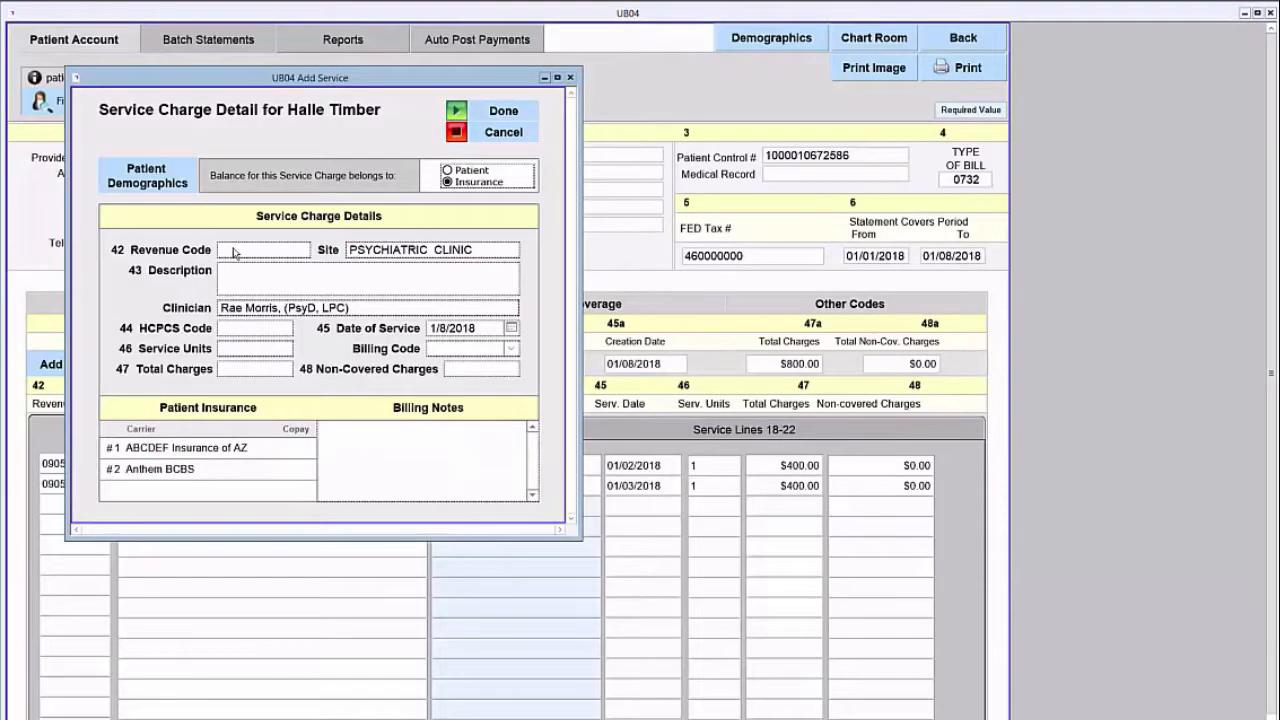
pyautogui.click(236, 251)
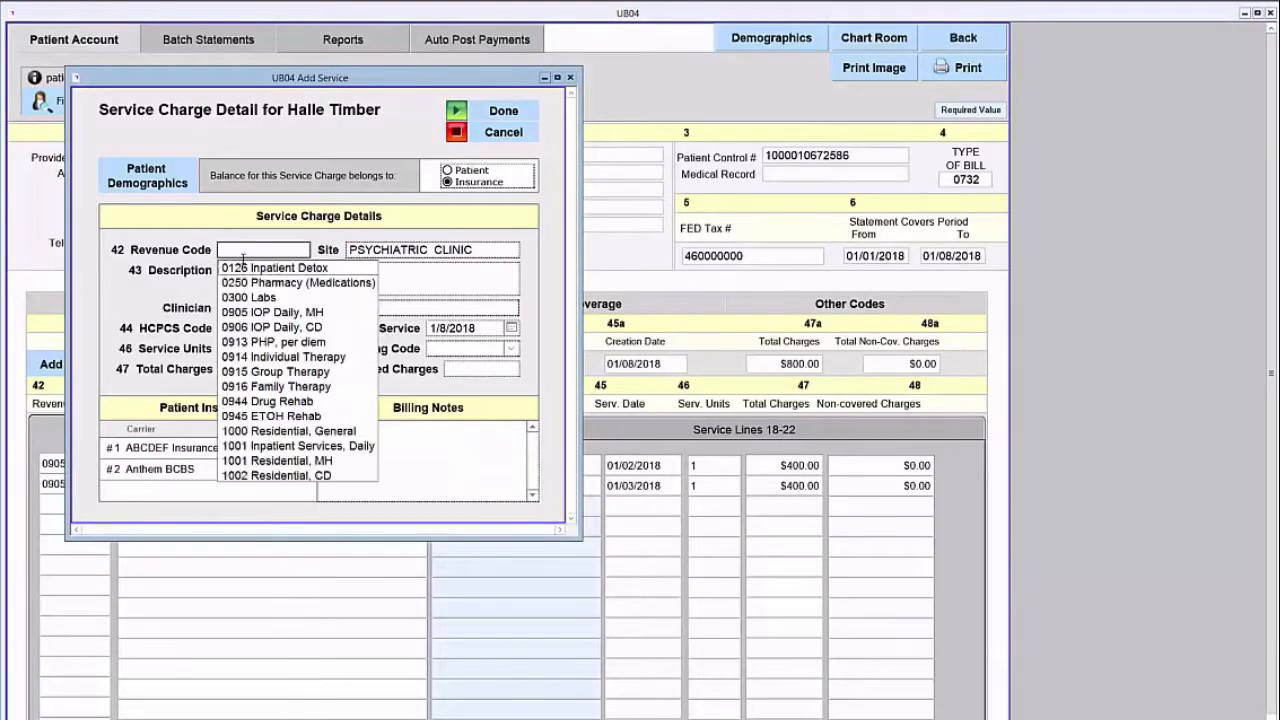
pyautogui.click(257, 318)
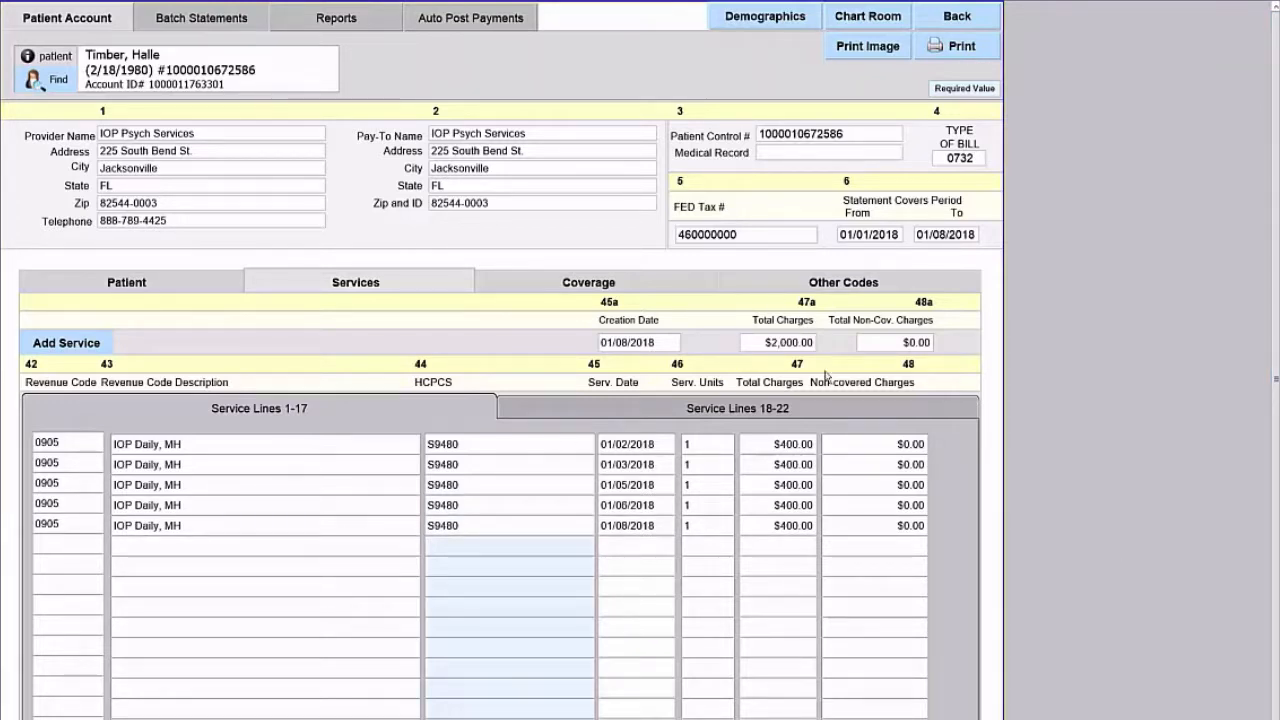
# Review the claim's payer and insured information, the treatment authorization code, and the available DX qualifier options
pyautogui.click(584, 284)
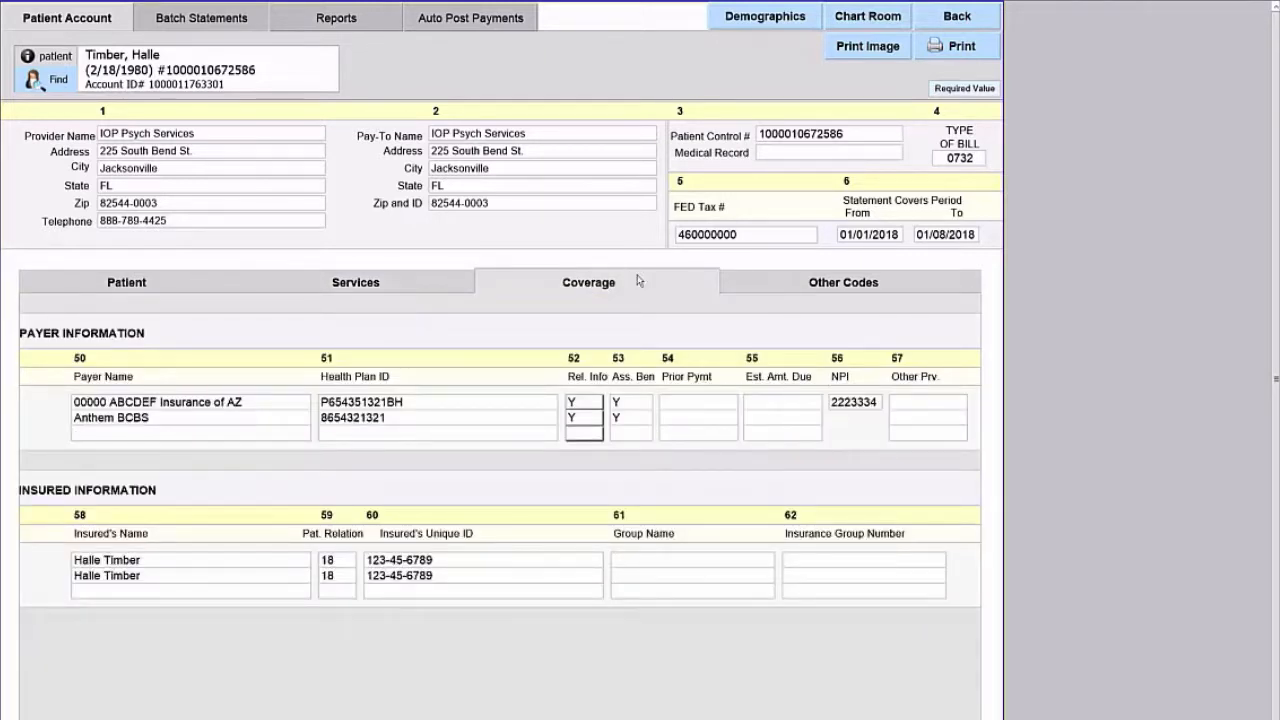
pyautogui.moveTo(150, 407)
pyautogui.click(872, 284)
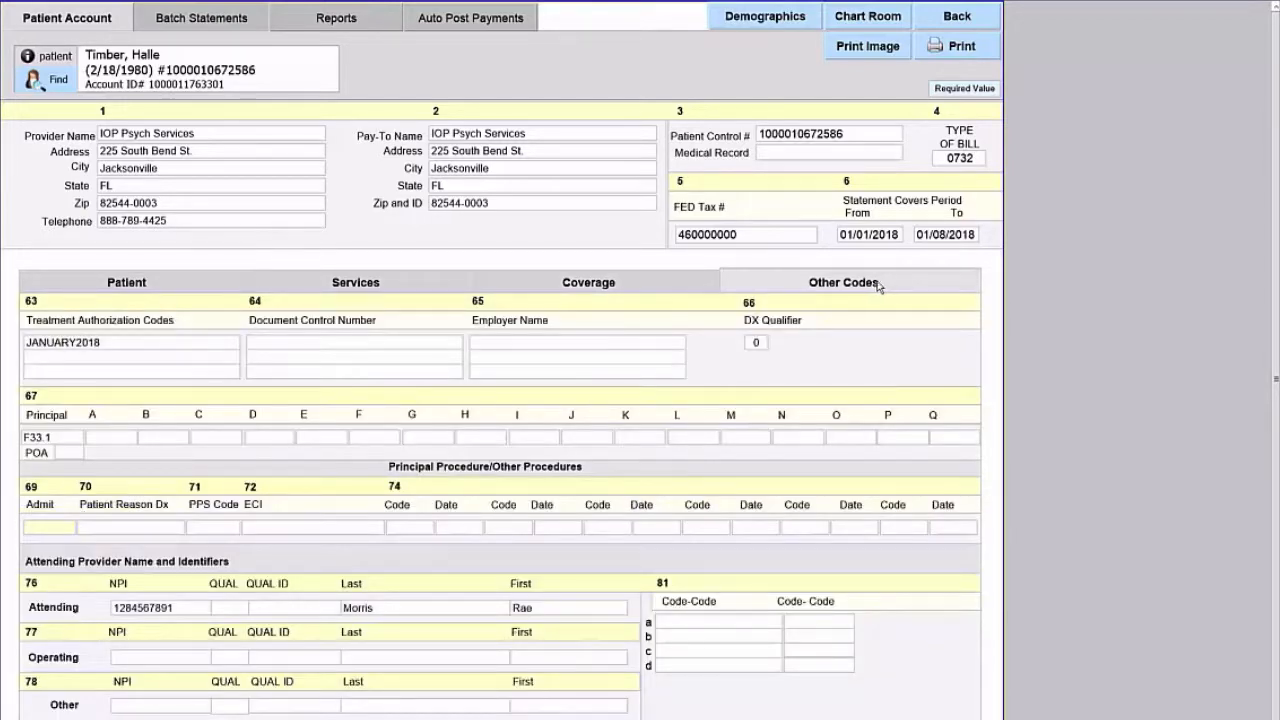
pyautogui.click(118, 343)
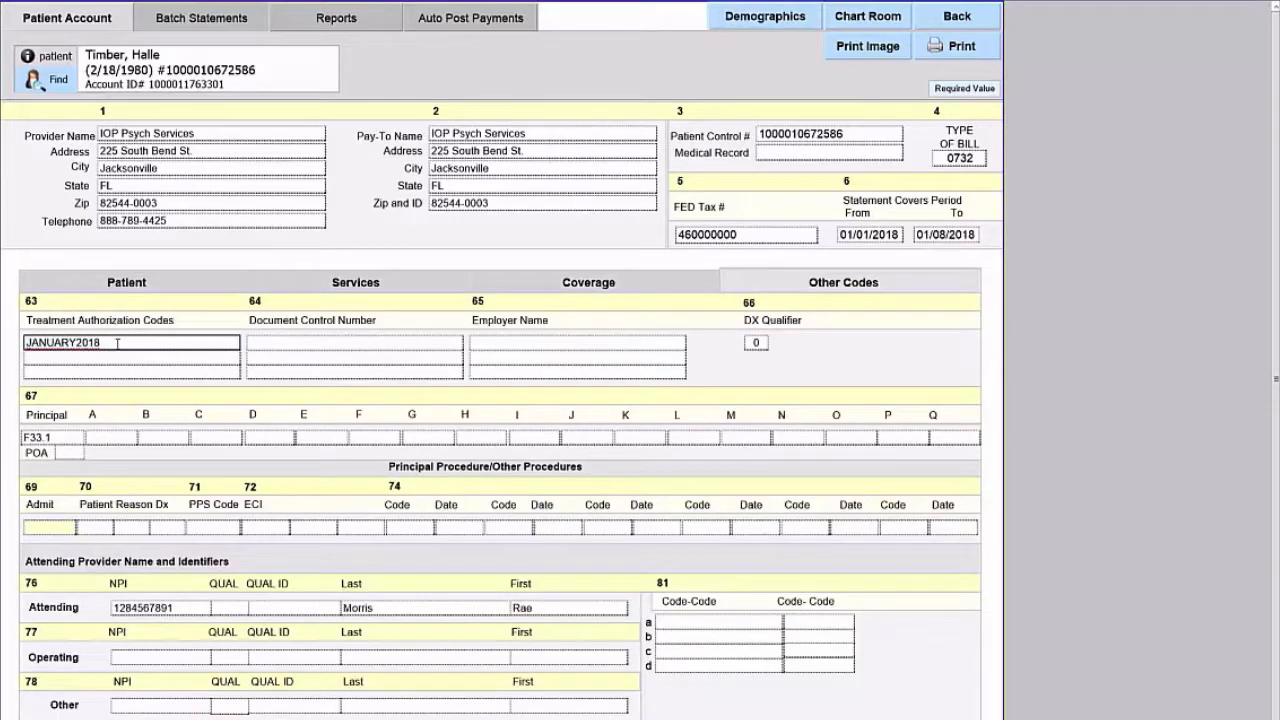
pyautogui.doubleClick(118, 343)
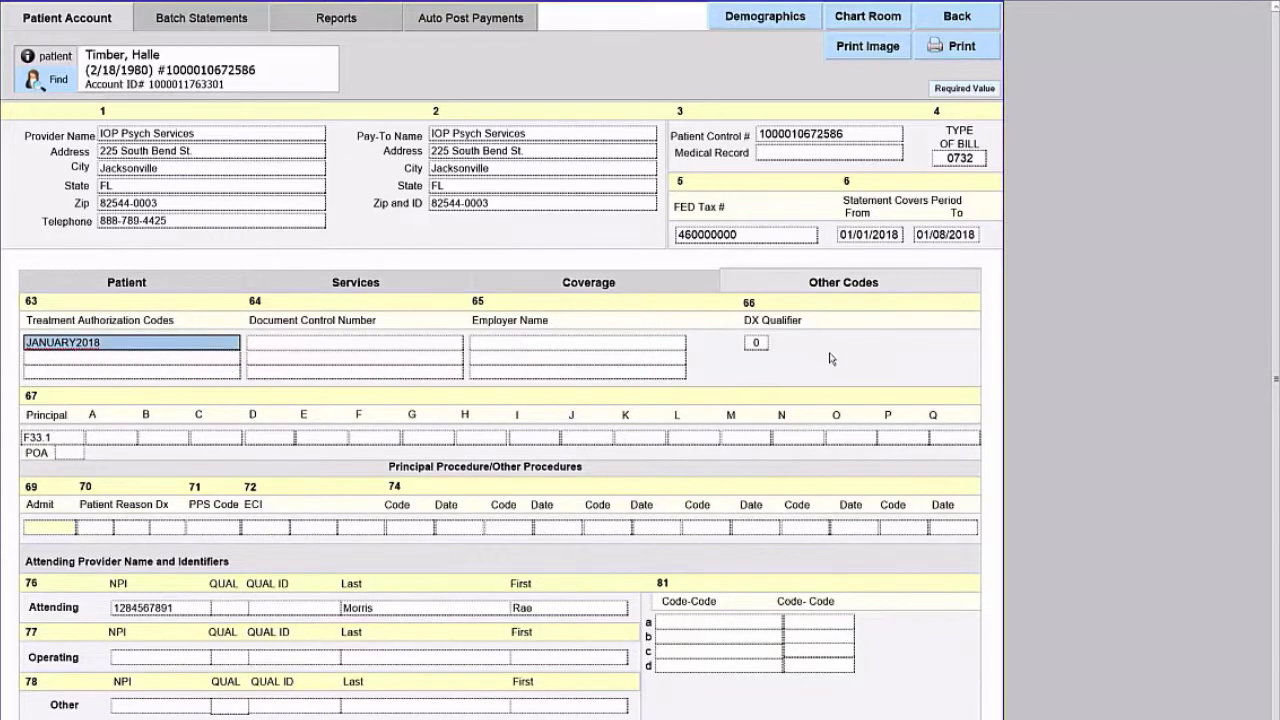
pyautogui.click(724, 356)
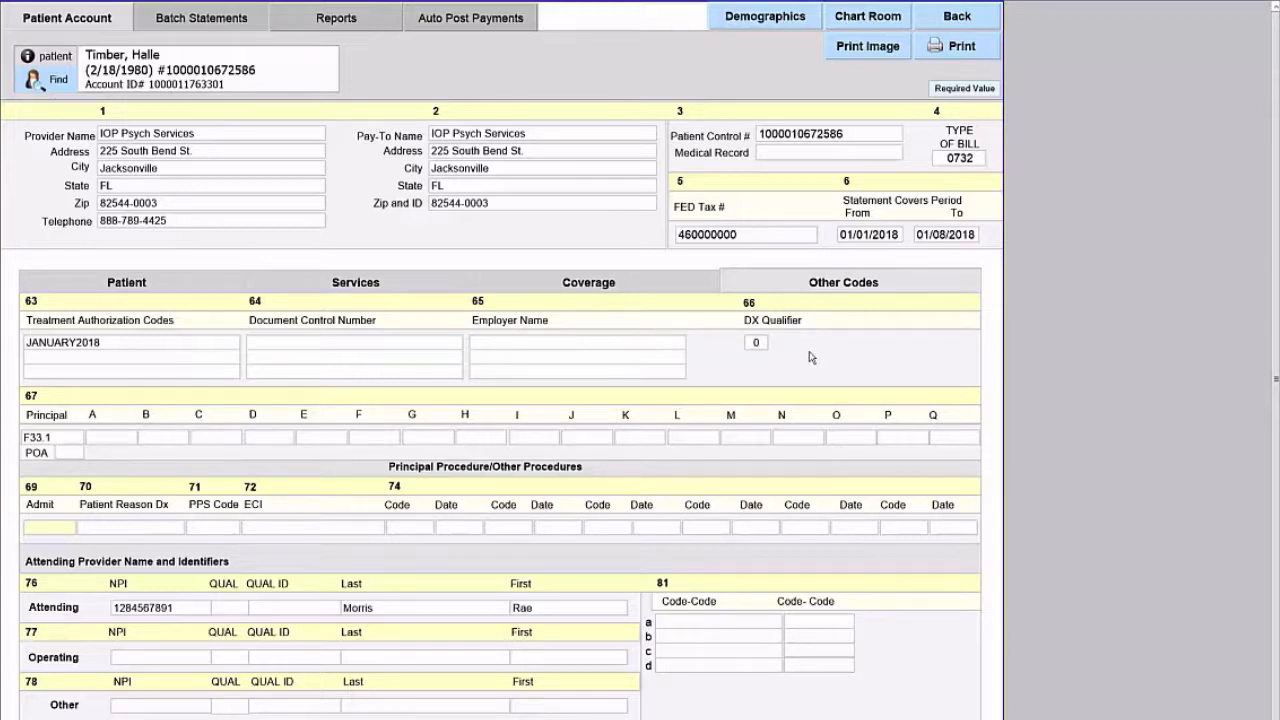
pyautogui.click(155, 343)
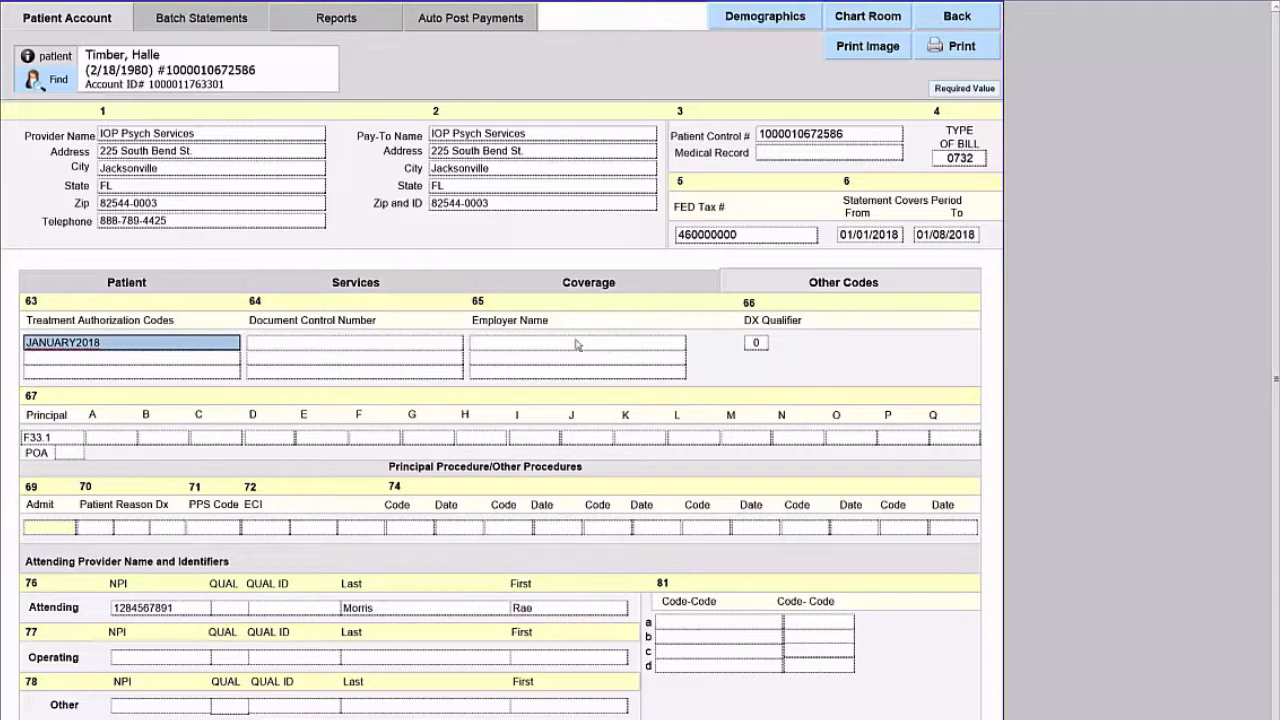
pyautogui.click(781, 375)
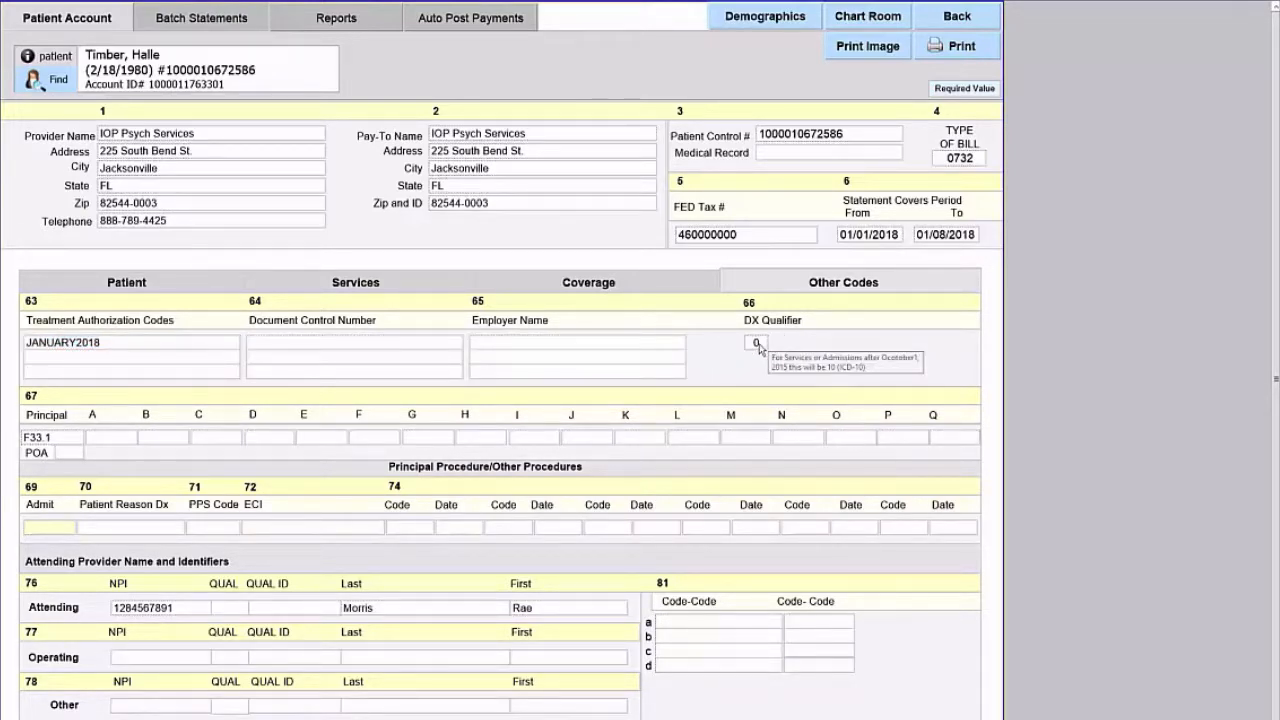
pyautogui.click(757, 343)
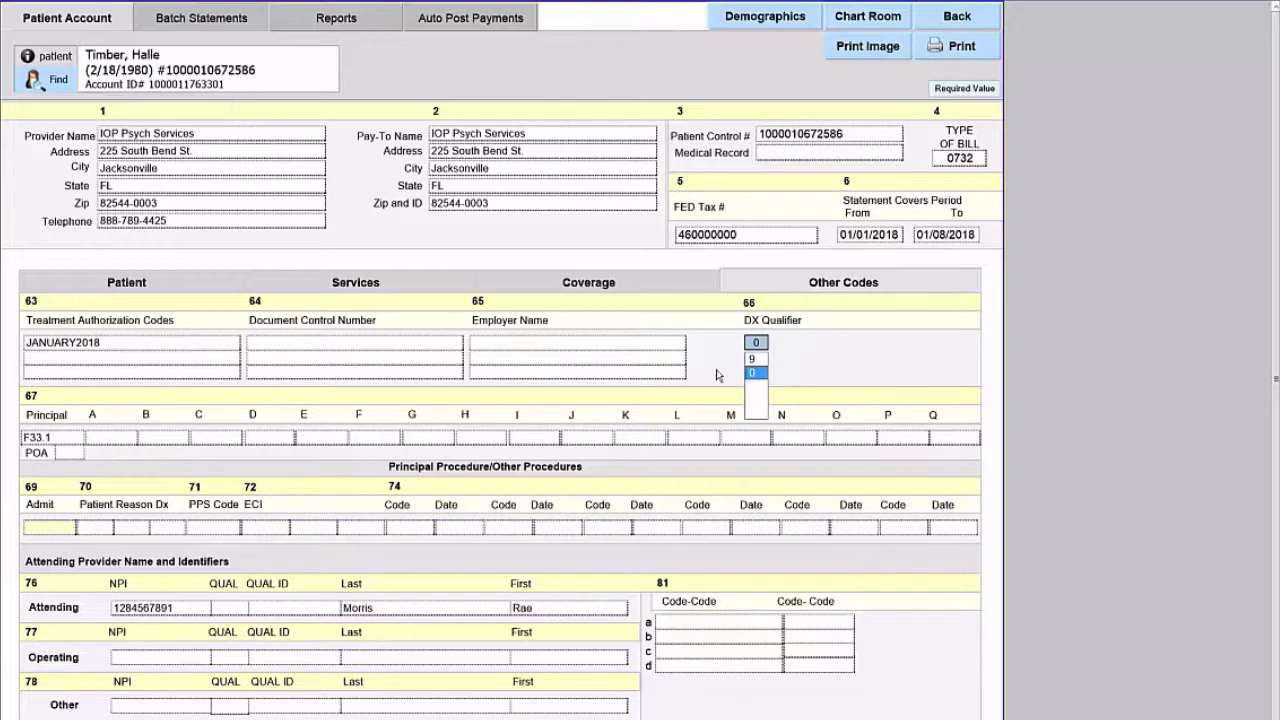
pyautogui.click(17, 473)
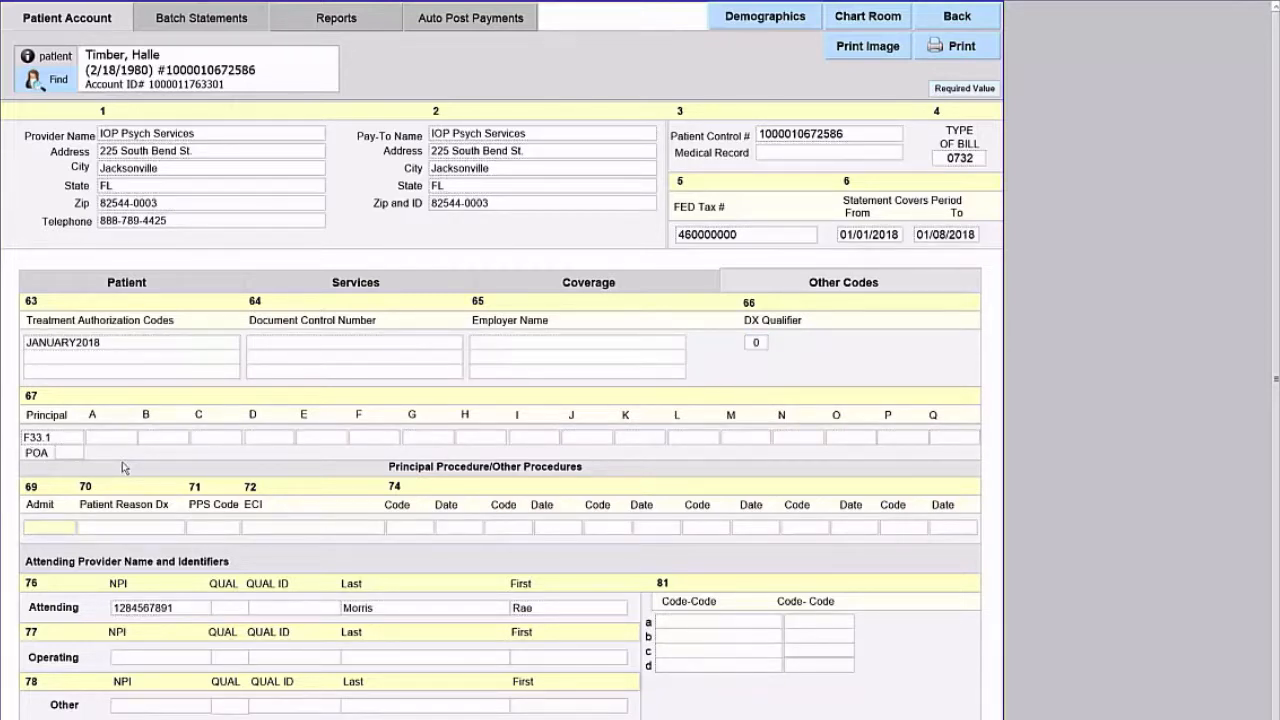
# Set the principal diagnosis's POA indicator to Y - Yes, and look over the admitting diagnosis and box 81 code fields
pyautogui.click(72, 457)
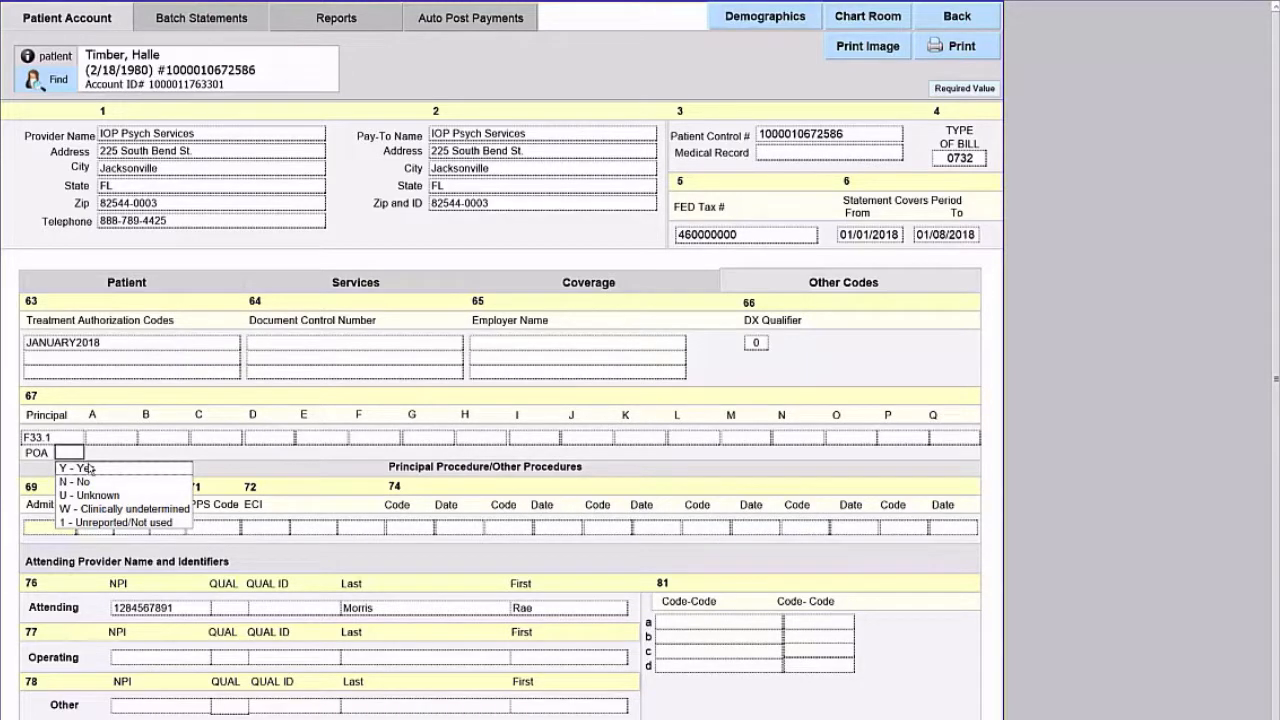
pyautogui.click(90, 468)
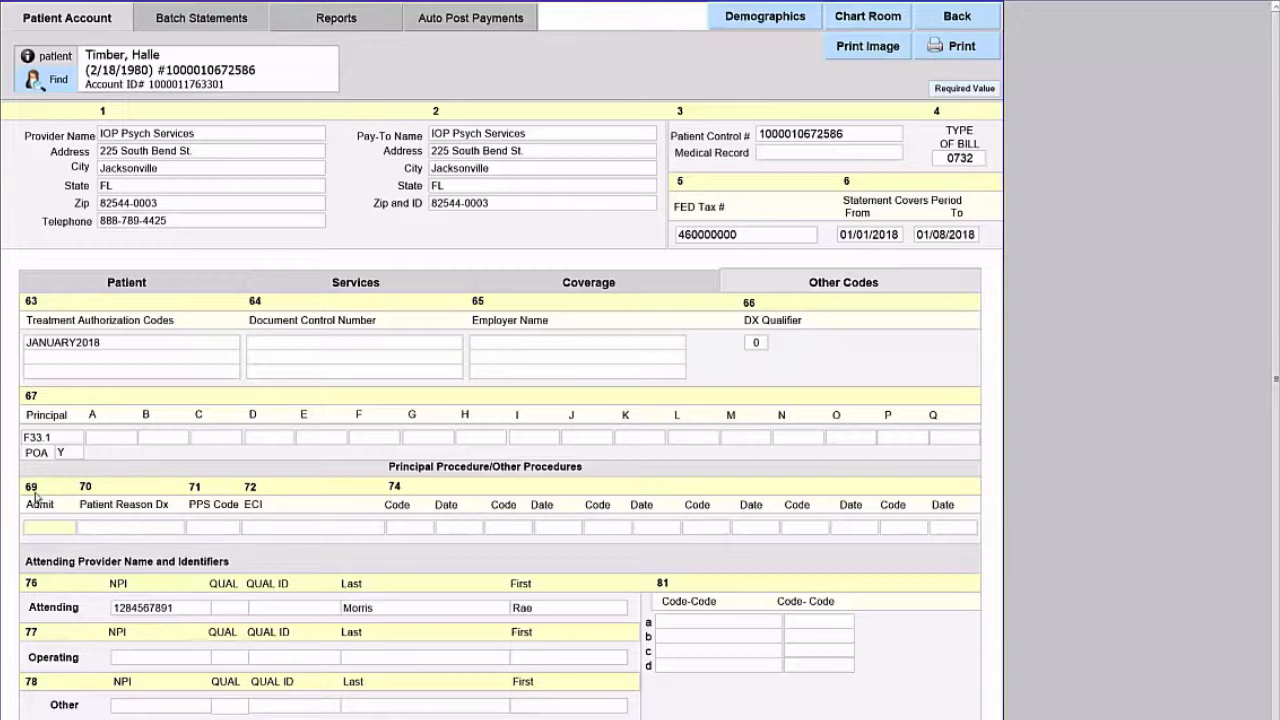
pyautogui.moveTo(54, 533)
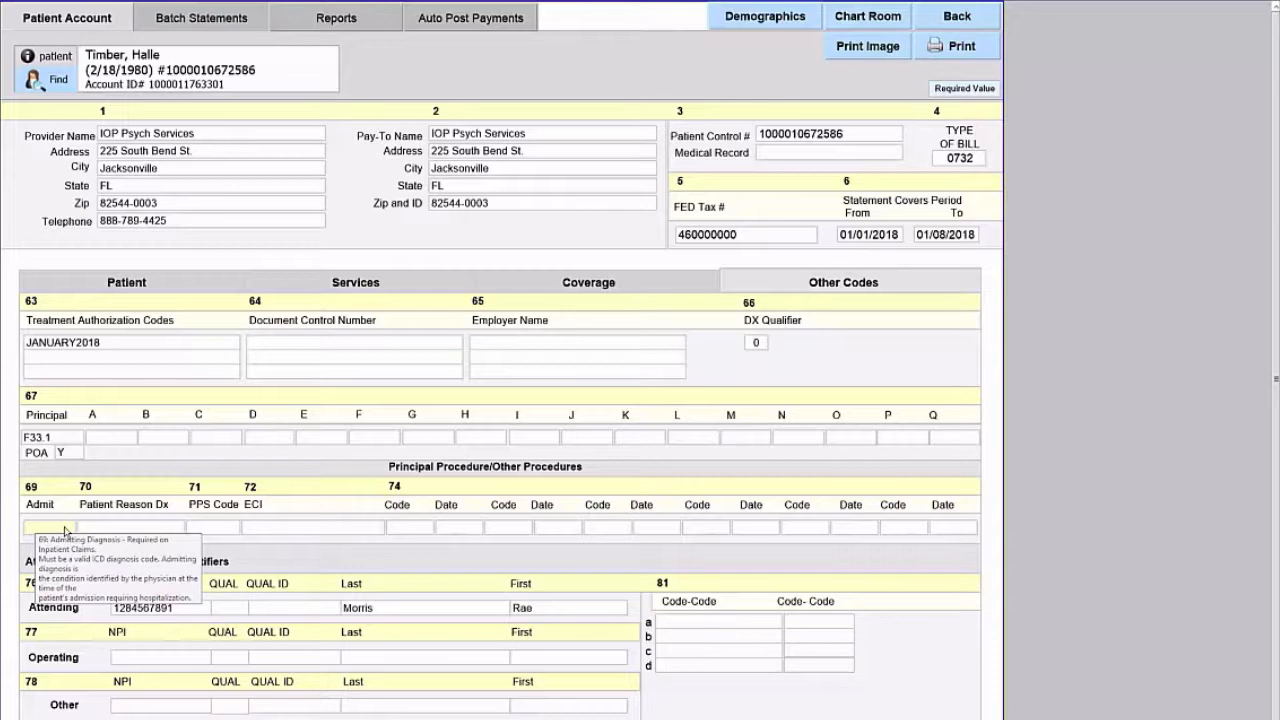
pyautogui.click(66, 531)
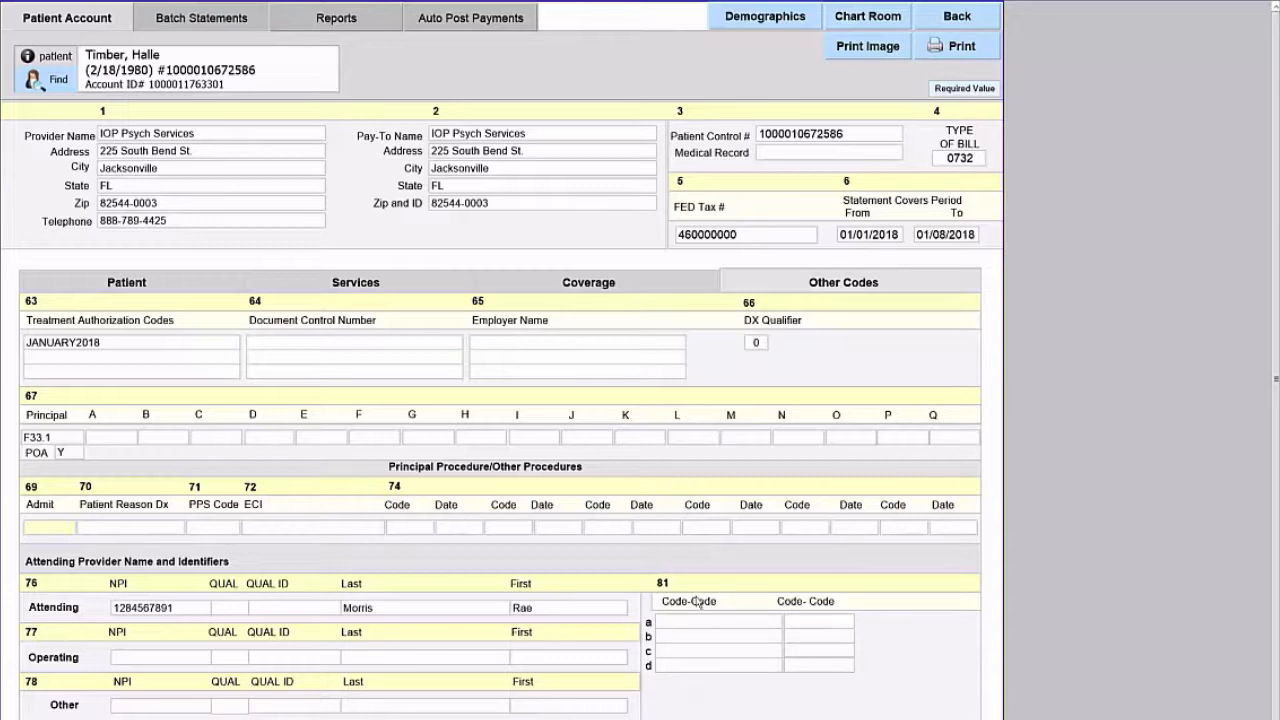
pyautogui.click(684, 624)
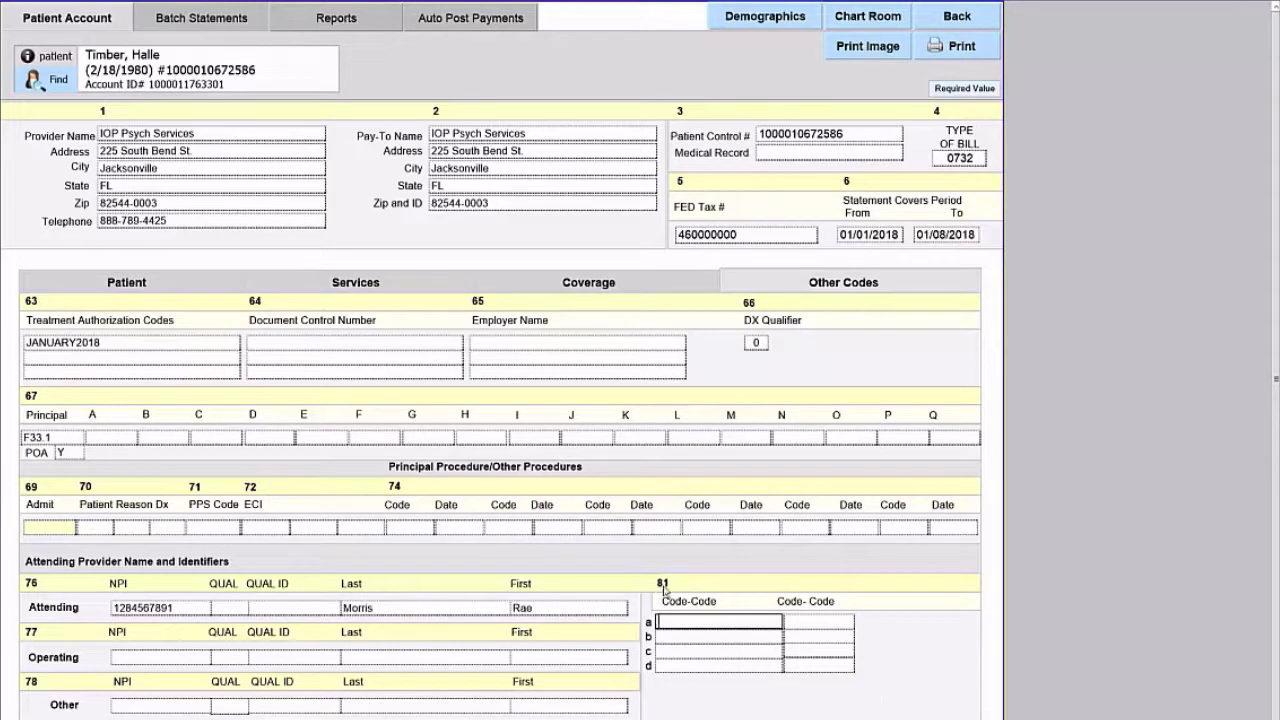
pyautogui.click(667, 638)
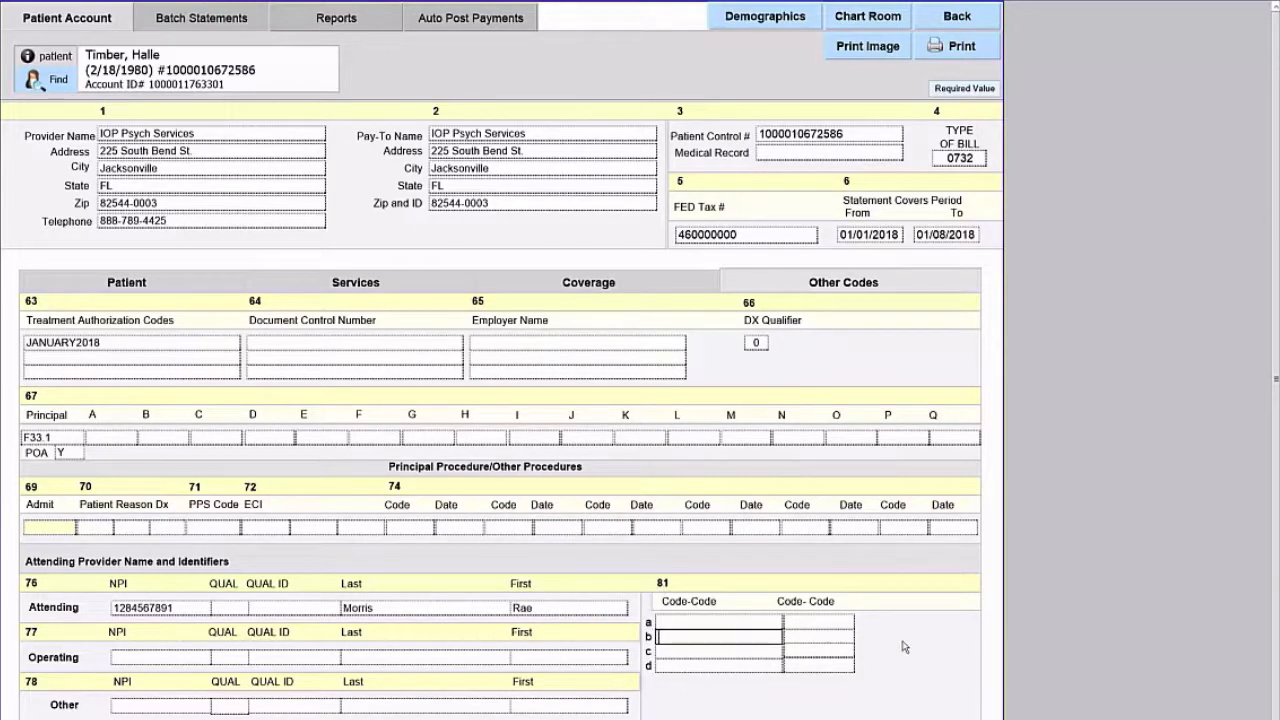
pyautogui.click(911, 683)
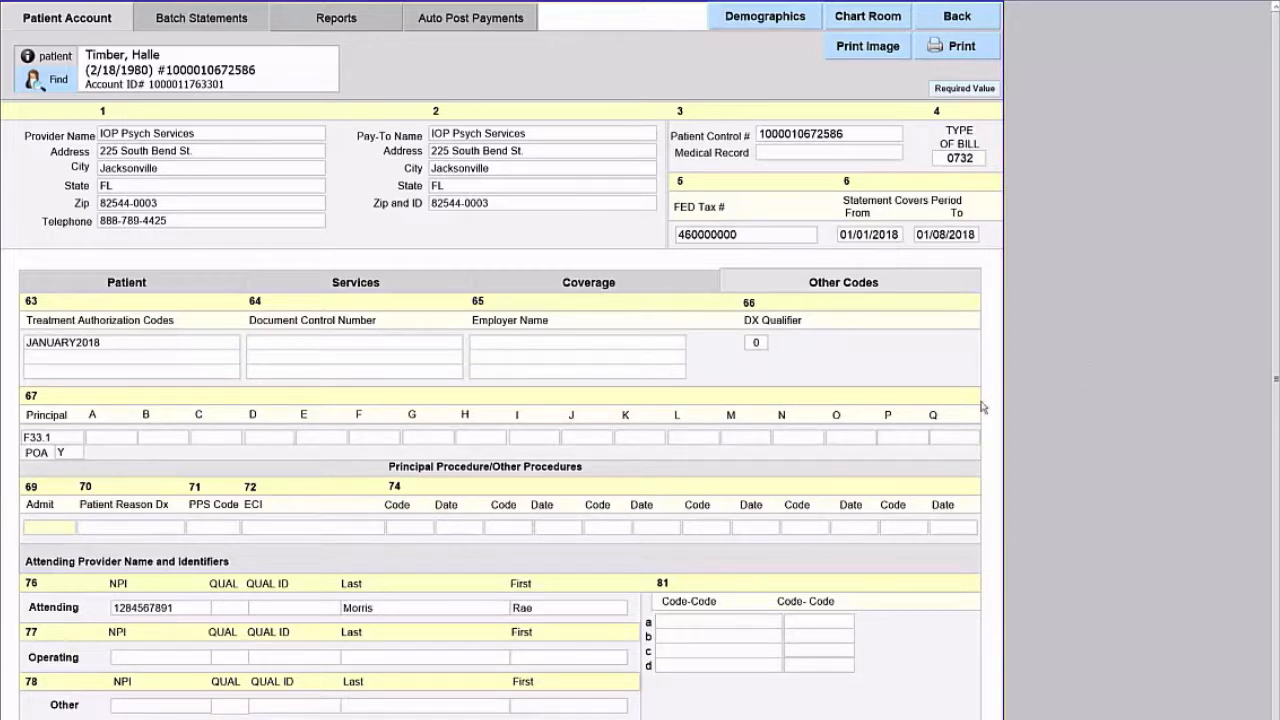
# Return to the UB04 batch list and print the patient's claim on blank paper
pyautogui.click(958, 18)
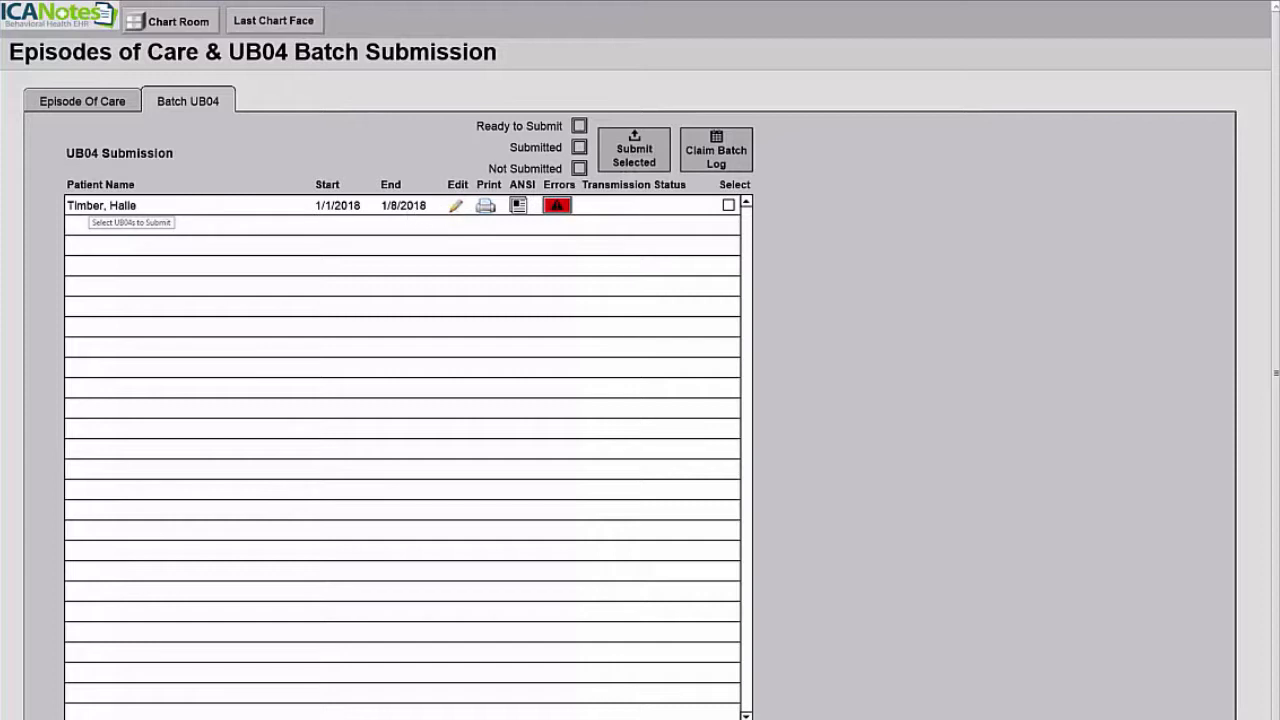
pyautogui.click(486, 206)
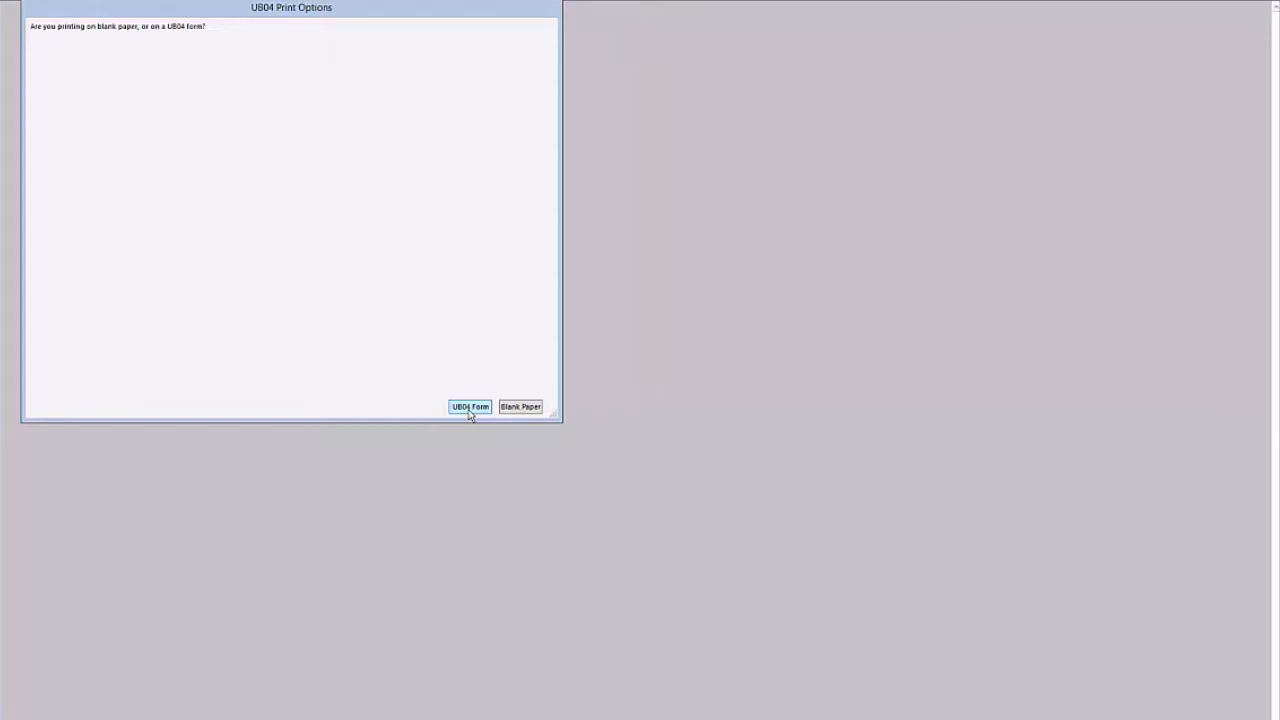
pyautogui.click(521, 407)
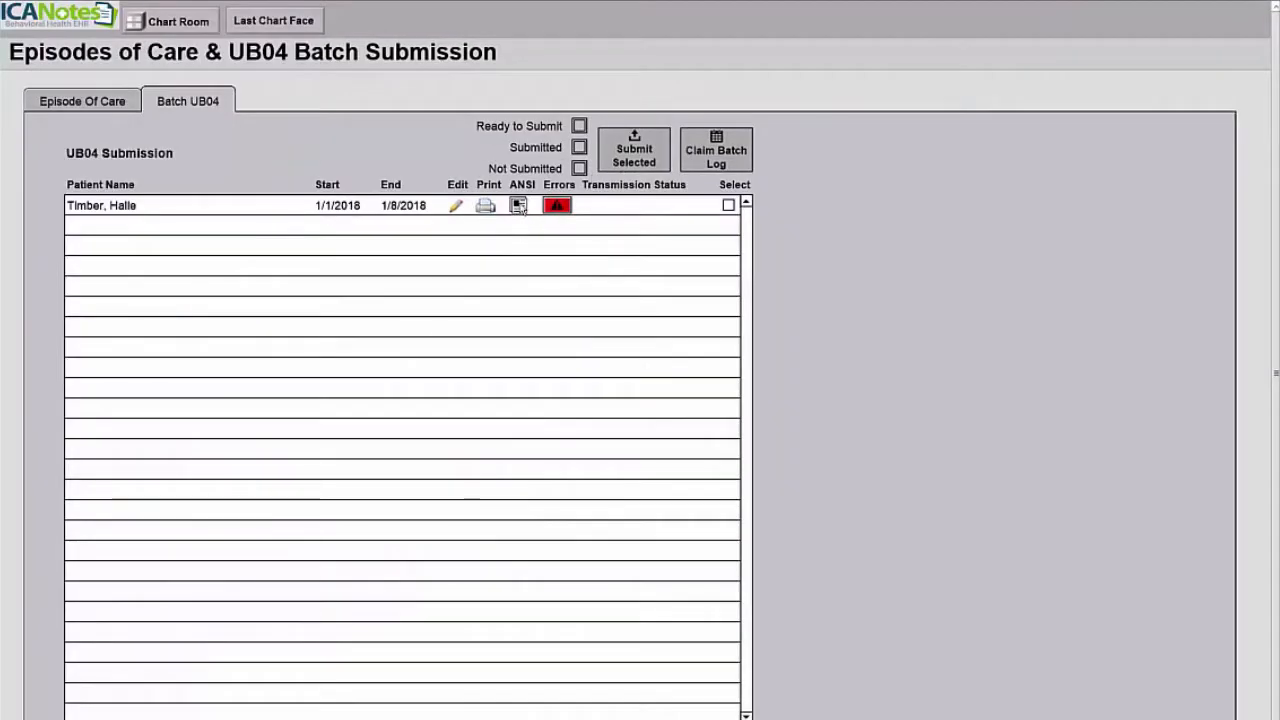
# View the claim's ANSI 837 transaction set and its missing or incorrect information, closing each one after reading
pyautogui.click(518, 205)
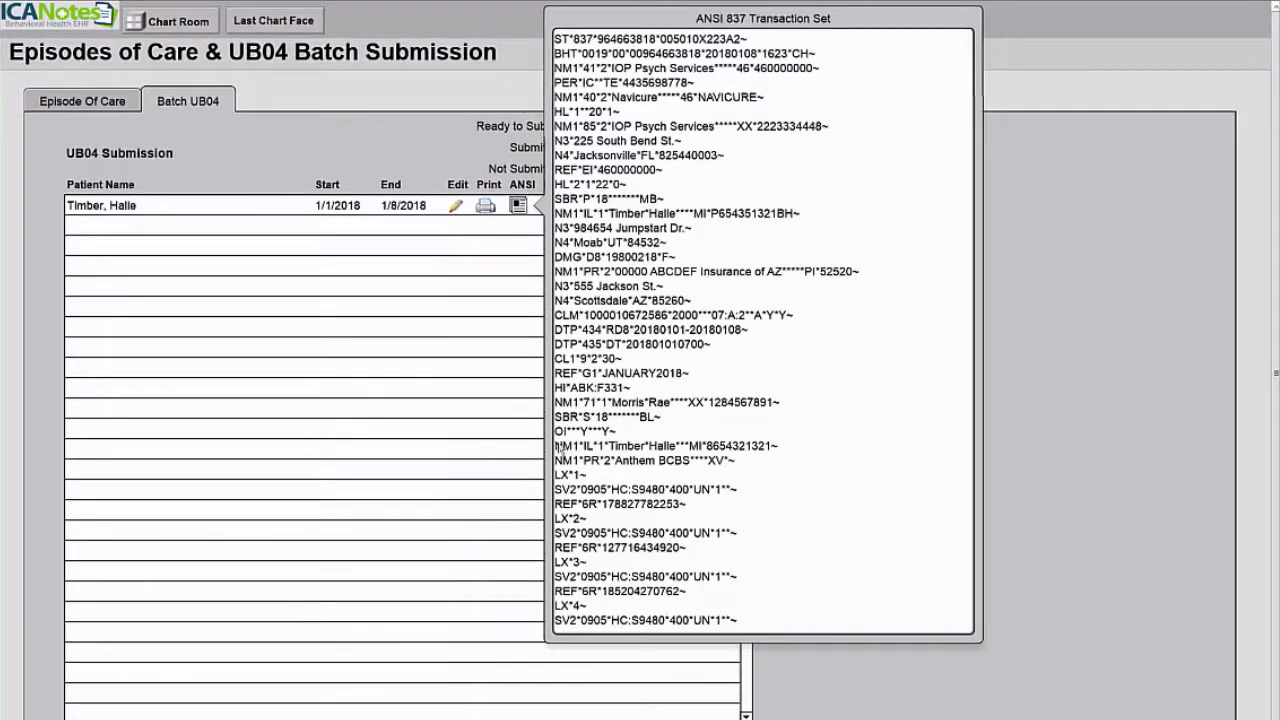
pyautogui.click(484, 153)
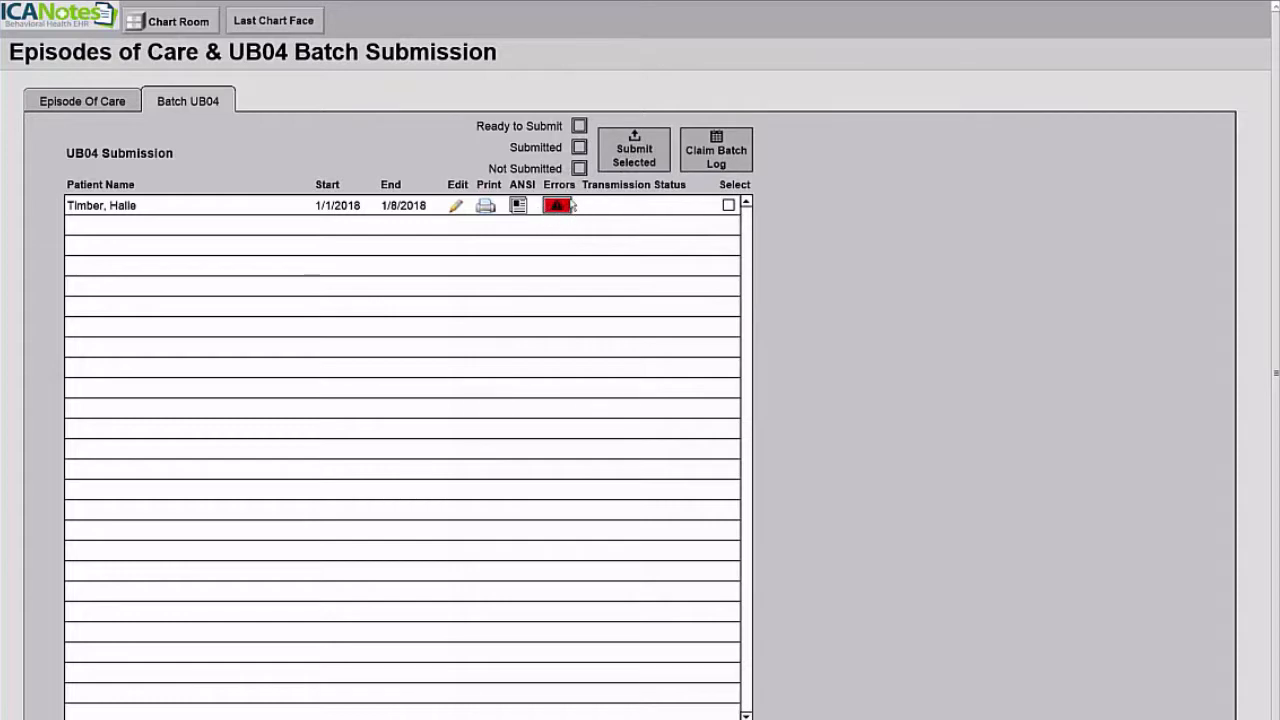
pyautogui.click(558, 206)
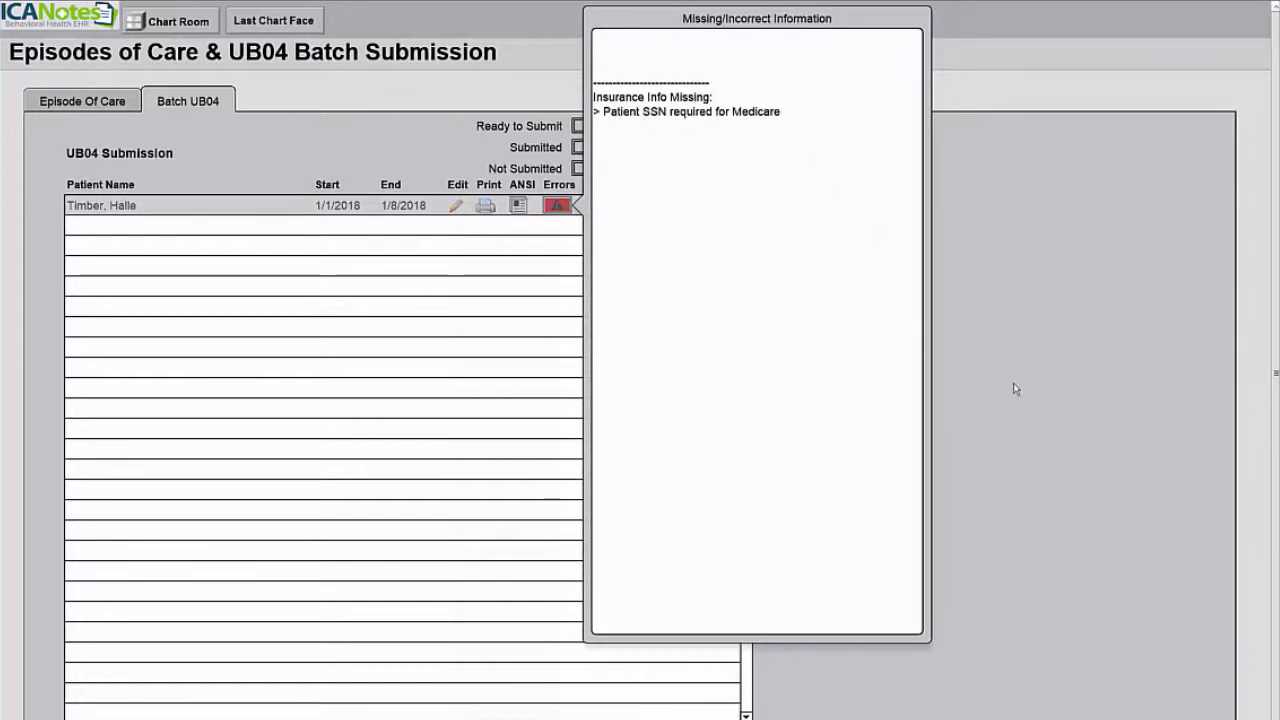
pyautogui.click(1105, 144)
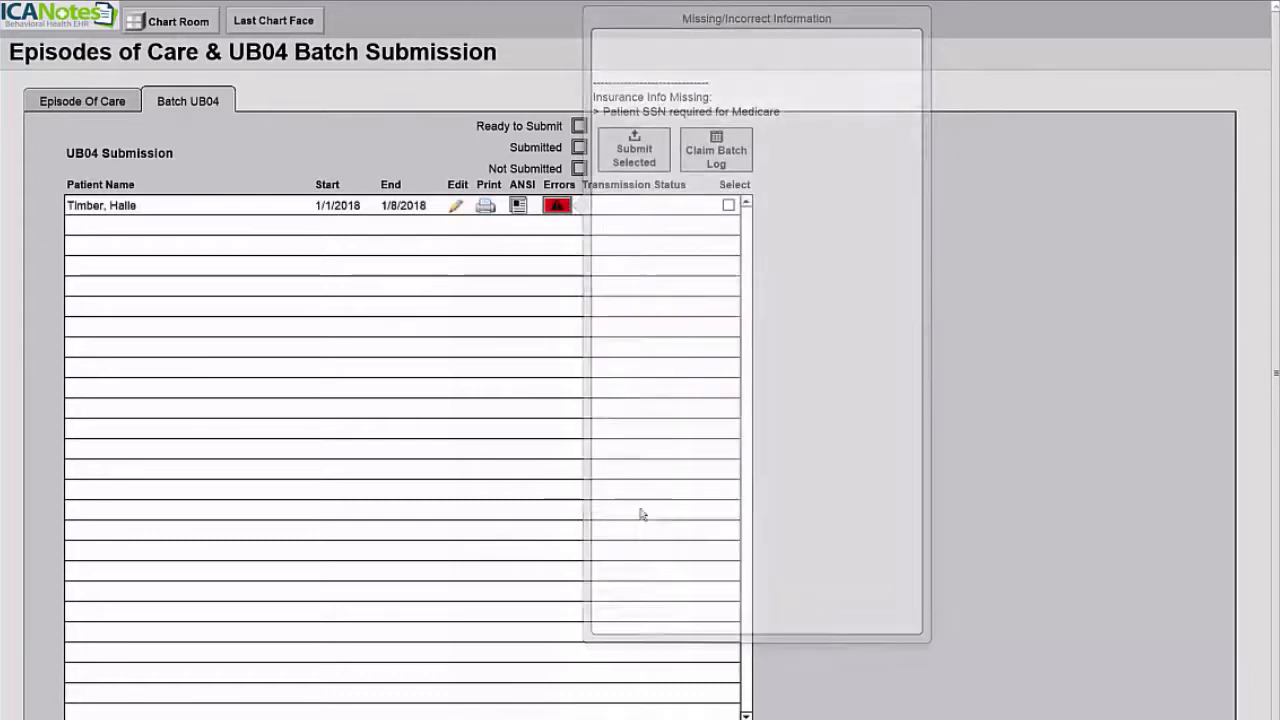
# From the claim, open the patient's insurance demographics and copy the patient information into the primary coverage's insured party
pyautogui.click(456, 206)
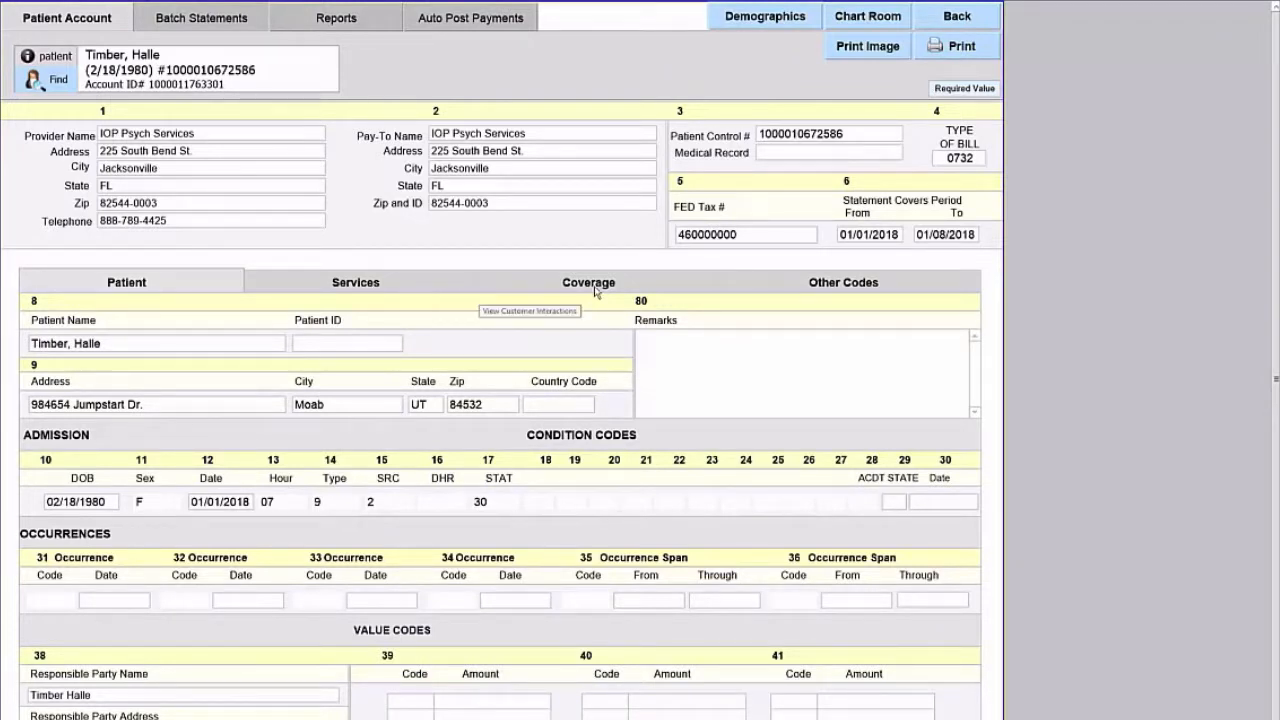
pyautogui.click(620, 284)
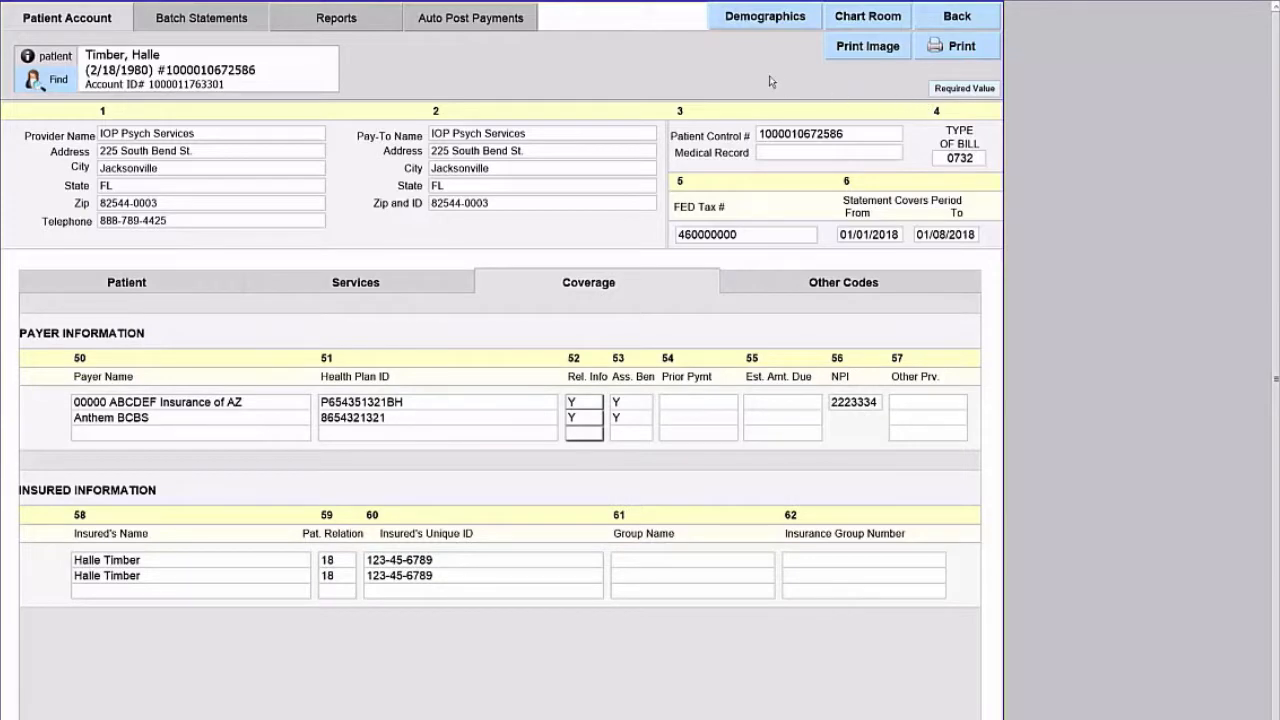
pyautogui.click(771, 17)
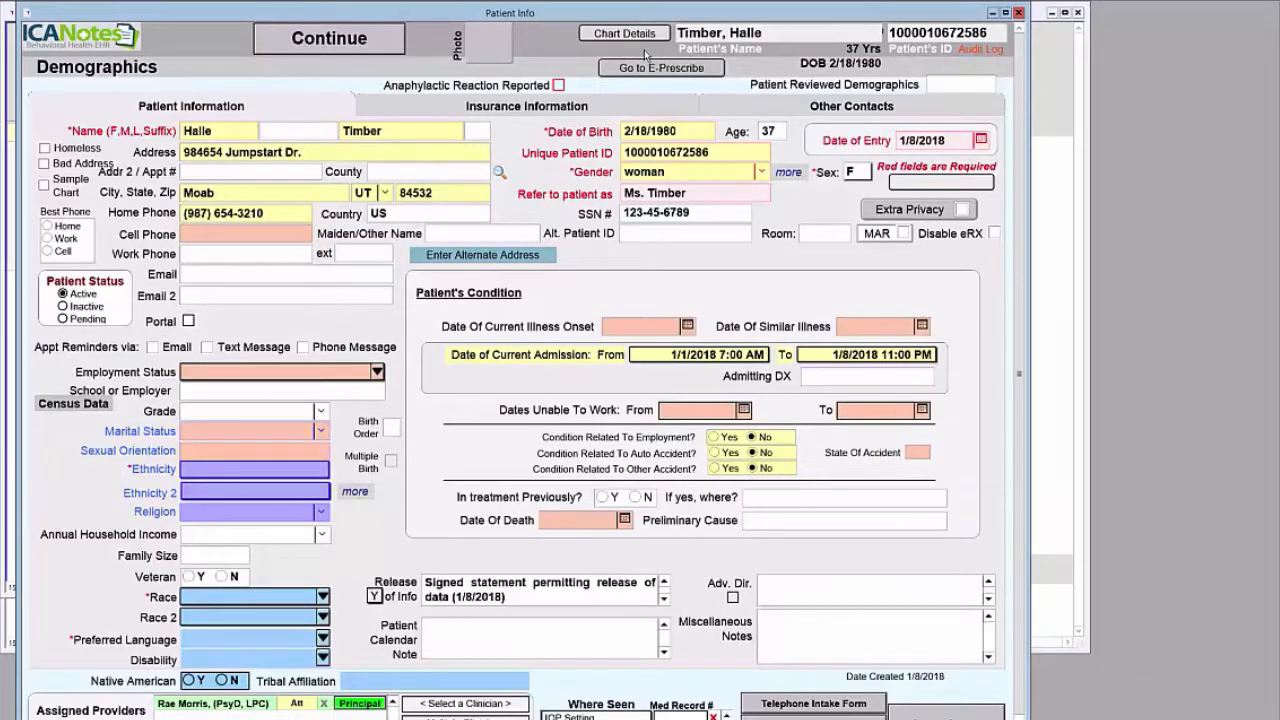
pyautogui.click(614, 111)
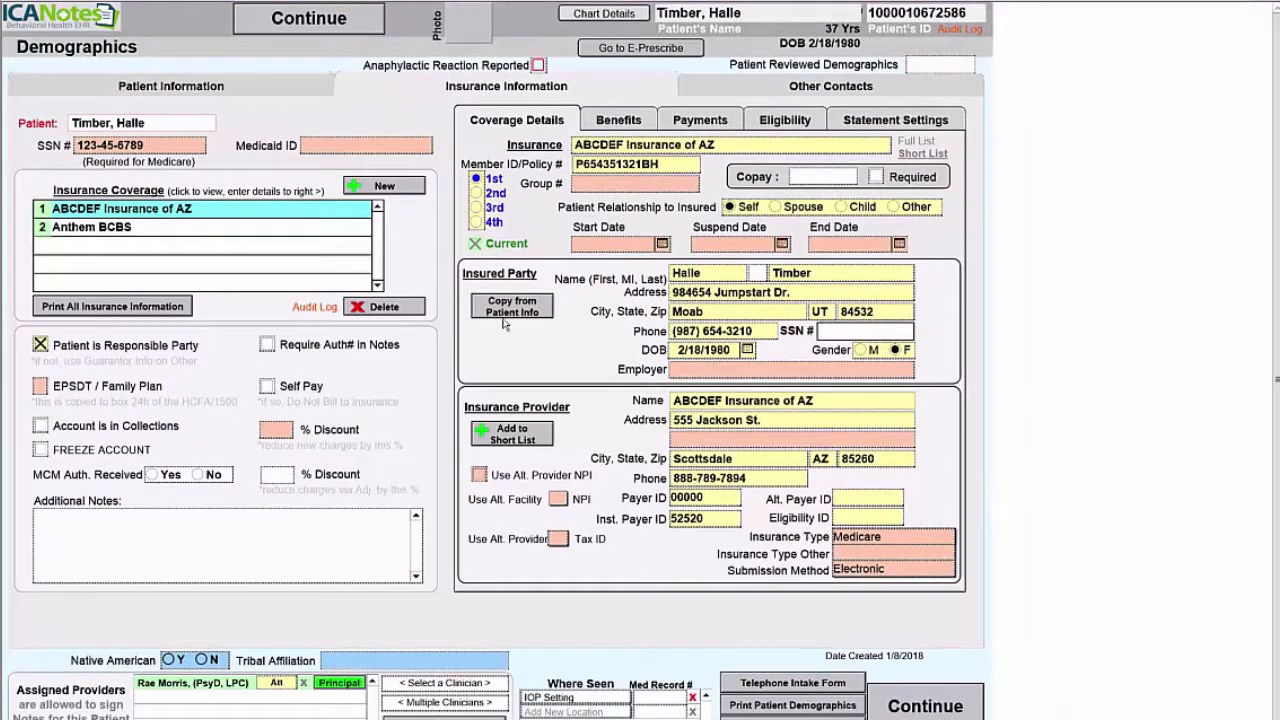
pyautogui.click(510, 316)
# Update the UB04 from the selected episode of care and reopen the 1/1/2018 to 1/8/2018 claim
pyautogui.click(127, 160)
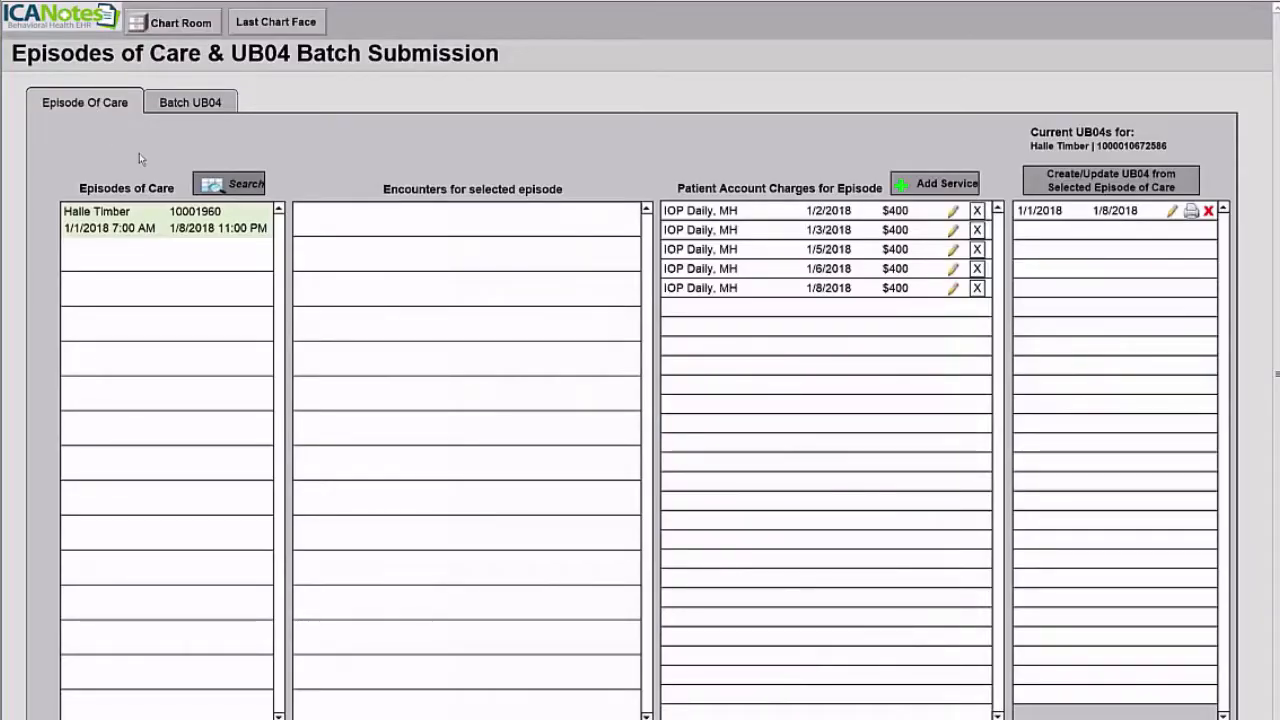
pyautogui.click(1122, 186)
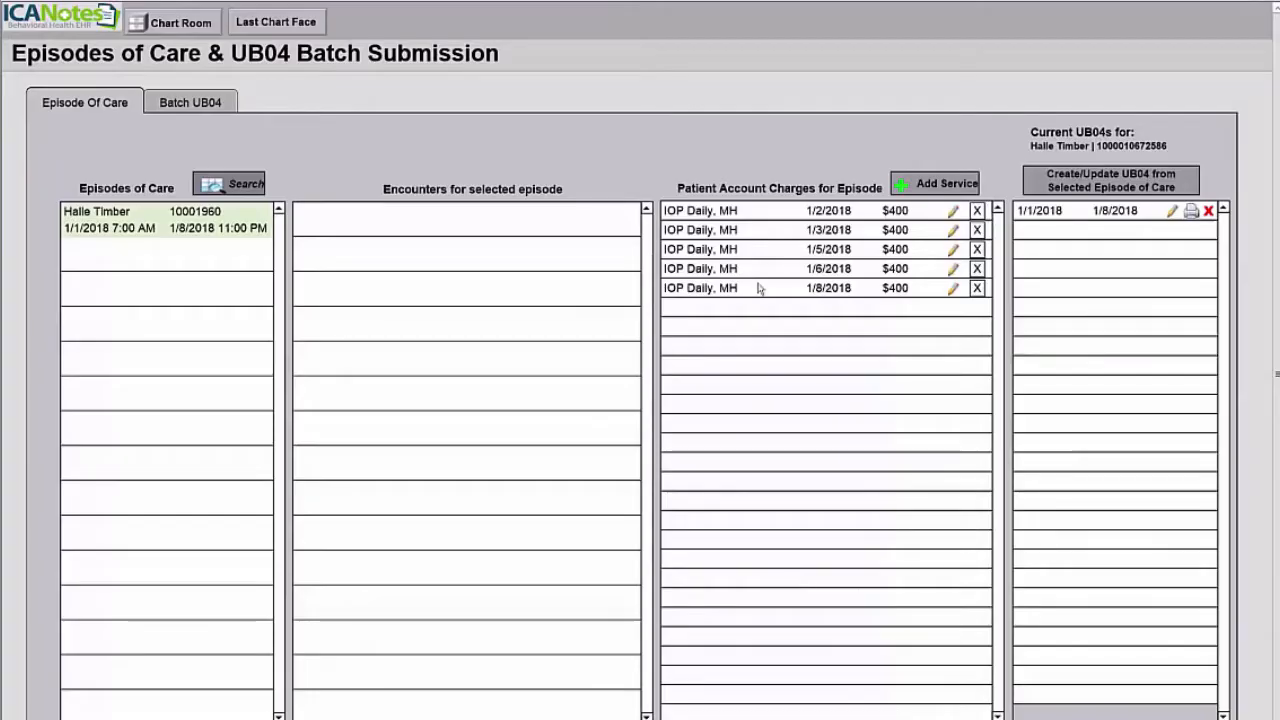
pyautogui.click(1172, 211)
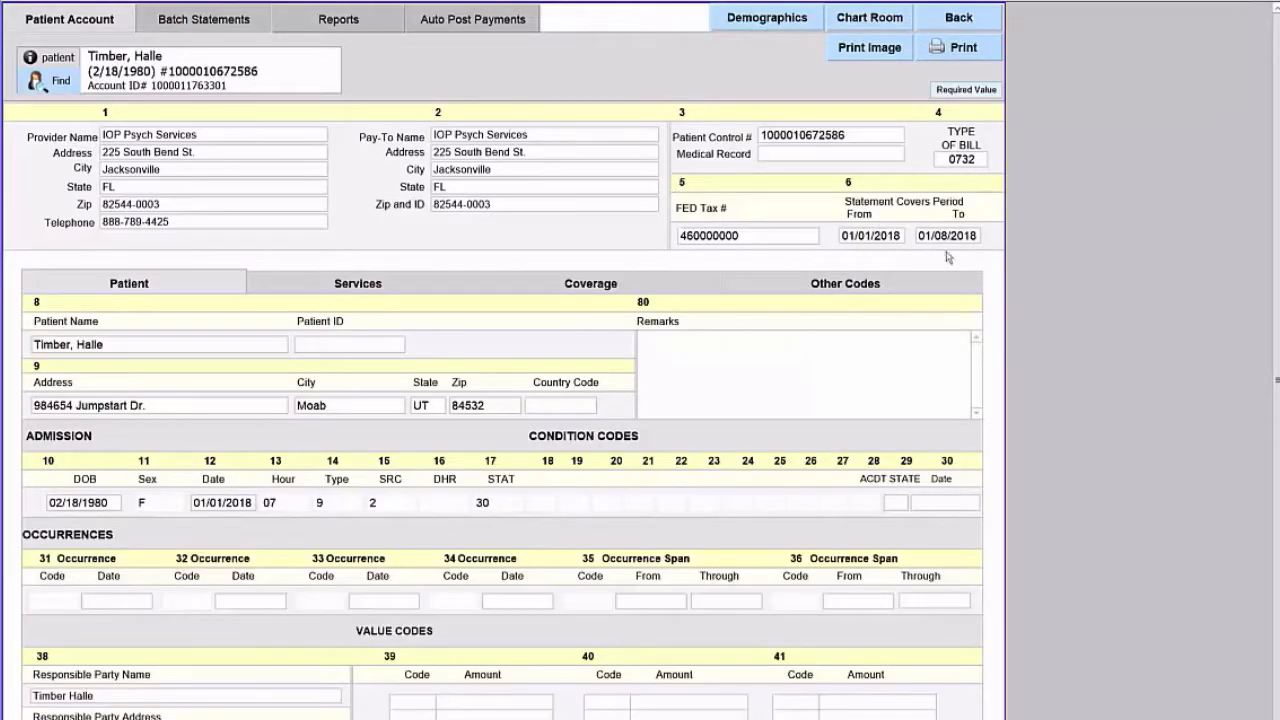
# Return to the UB04 batch list and submit the patient's selected claim to the clearinghouse
pyautogui.click(980, 25)
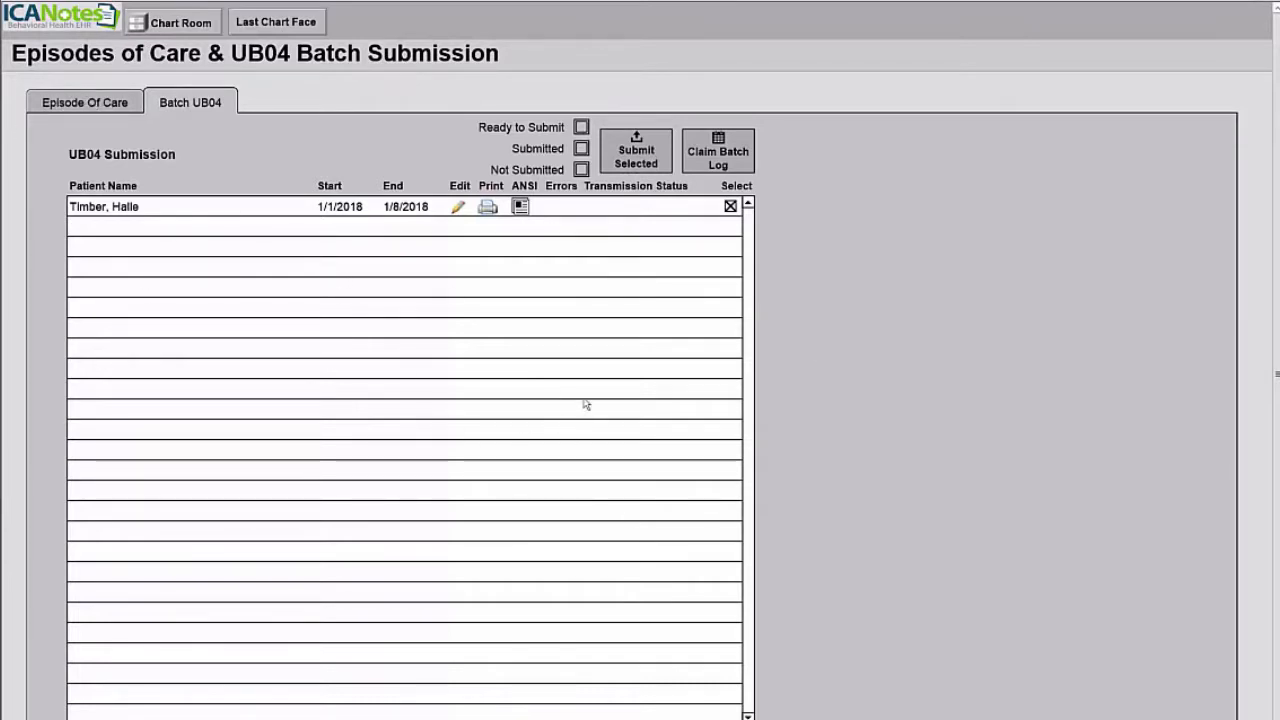
pyautogui.click(648, 161)
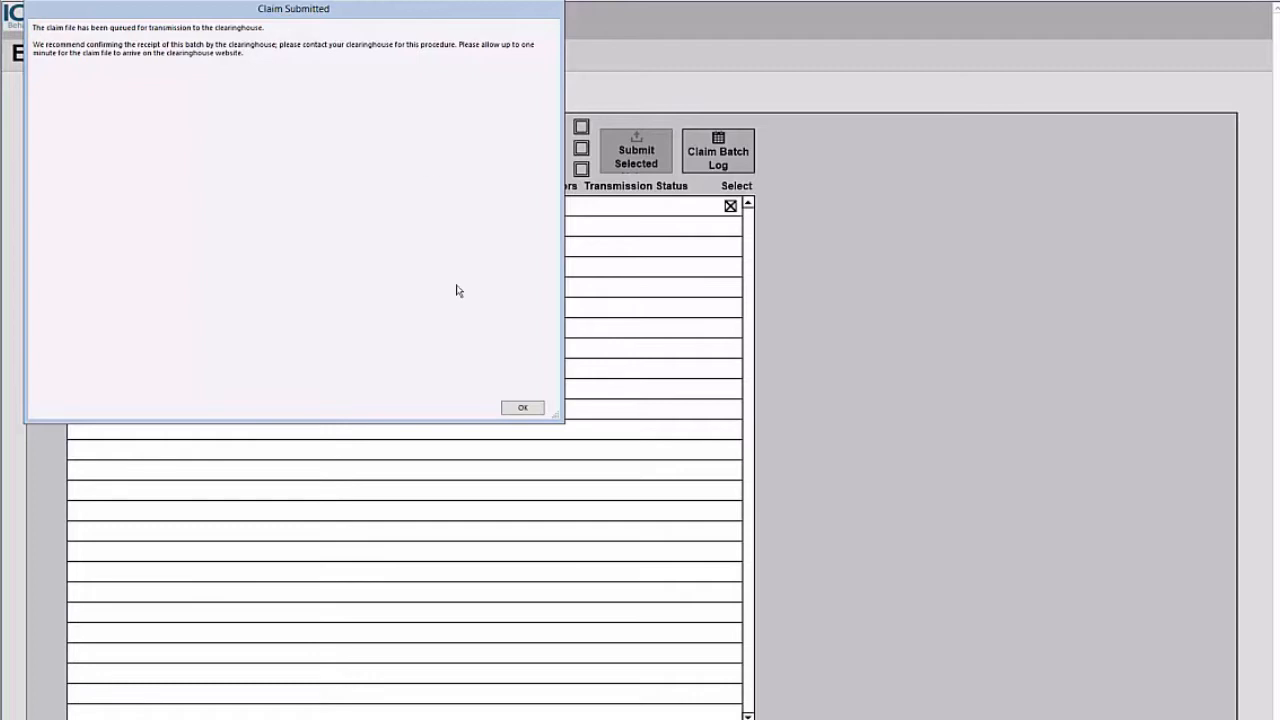
pyautogui.click(523, 410)
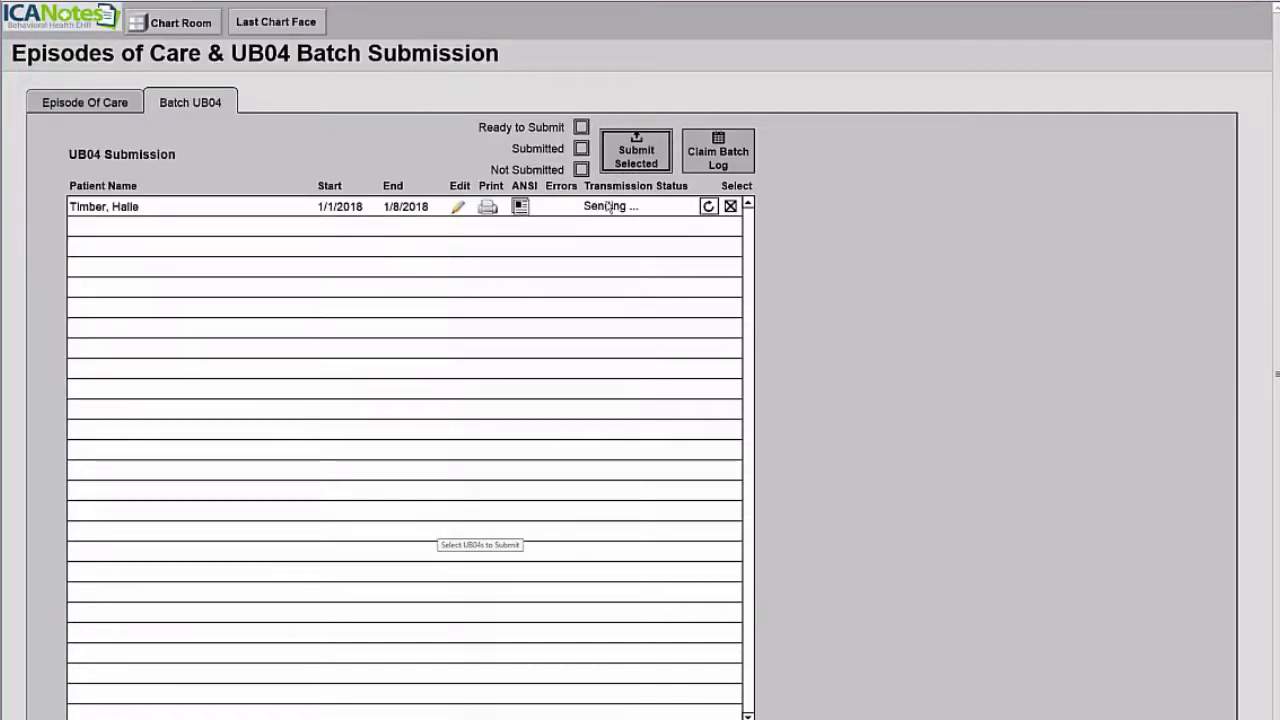
# Refresh the submitted claim's transmission status and open the claim batch log
pyautogui.click(709, 210)
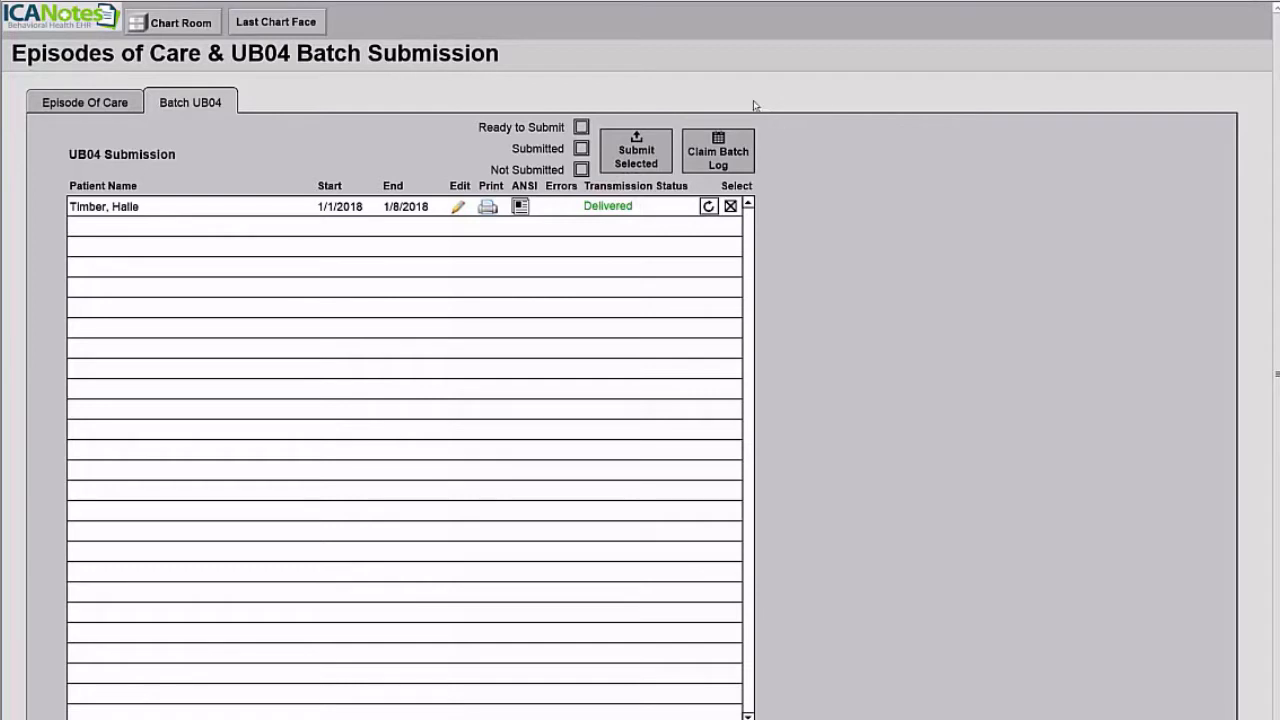
pyautogui.click(743, 165)
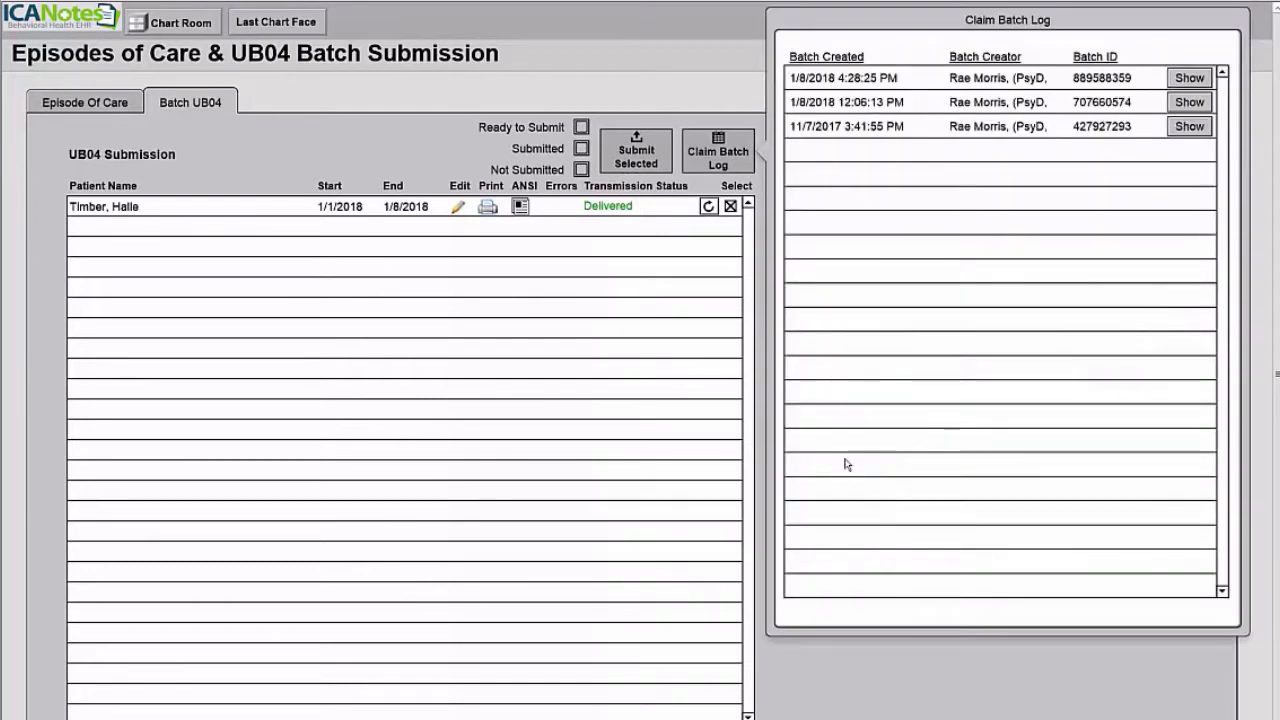